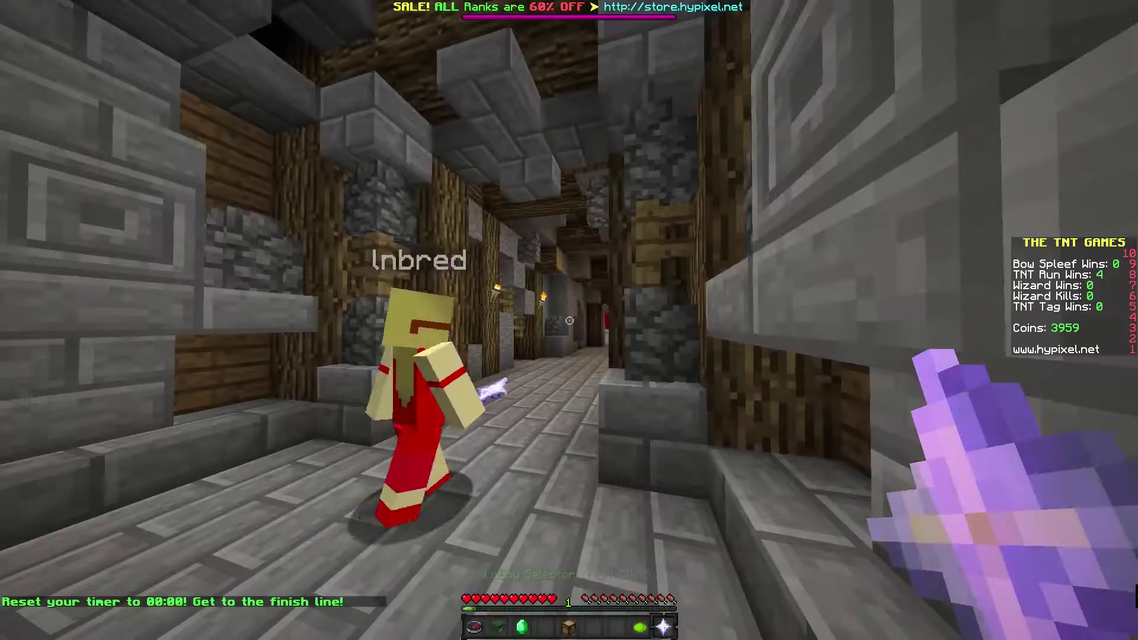
# Walk down the stone corridor and across the plaza past the players toward the TNT blocks
pyautogui.press('w')
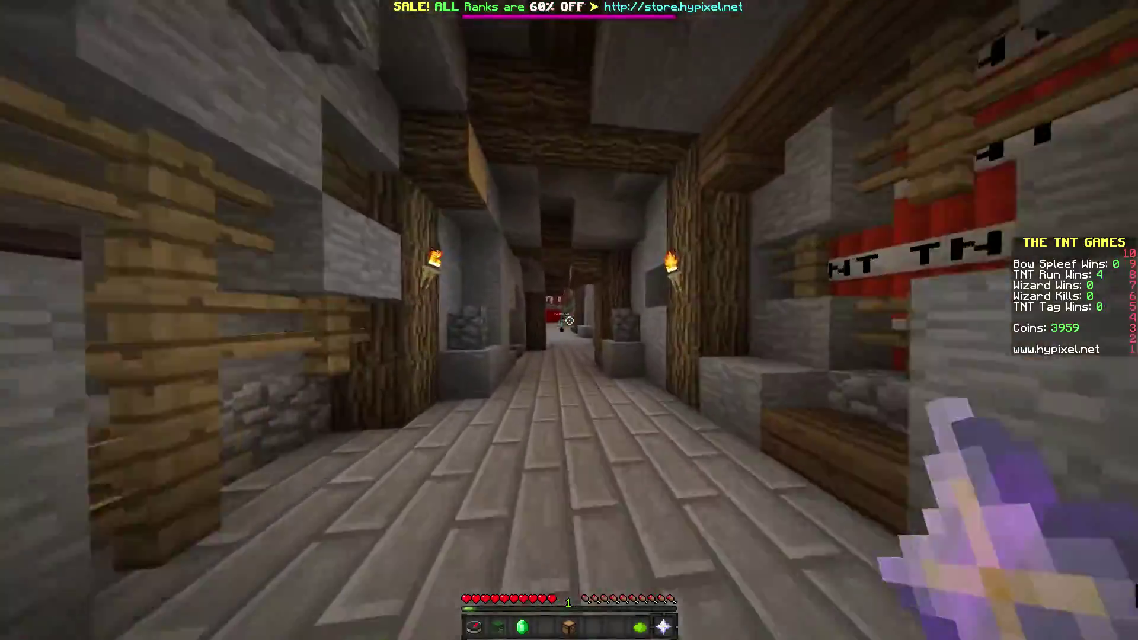
pyautogui.press('w')
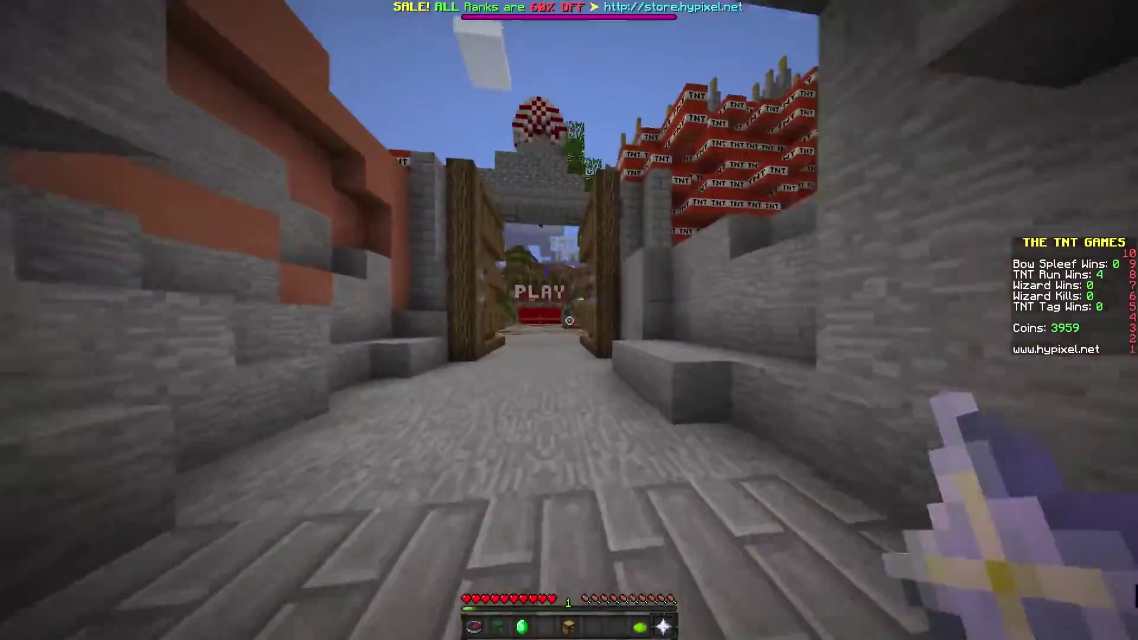
pyautogui.press('w')
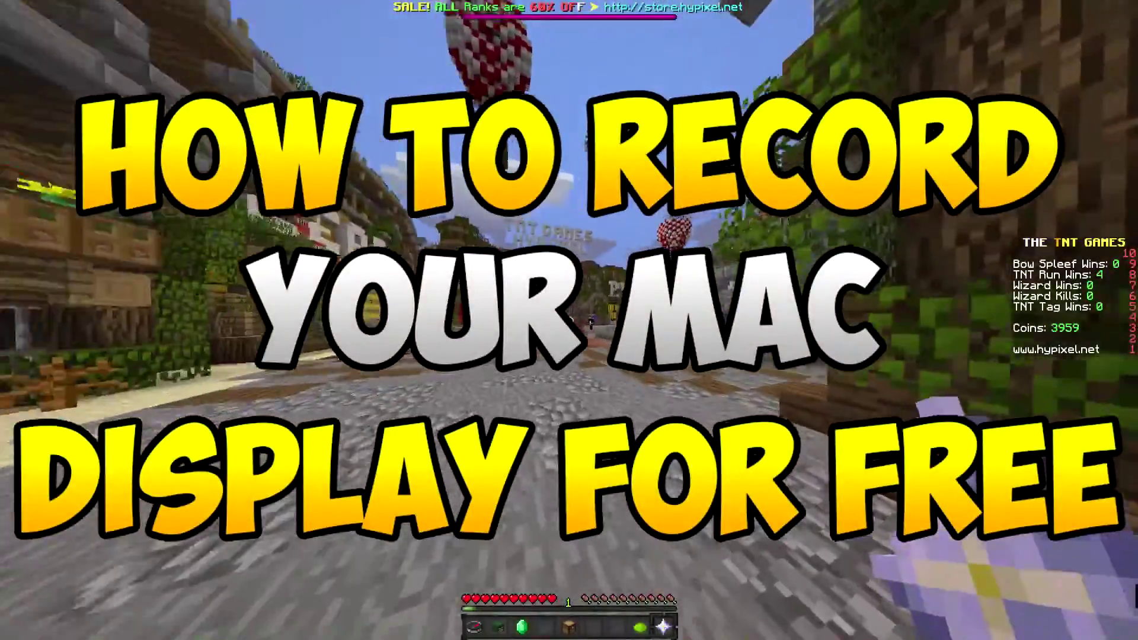
pyautogui.press('w')
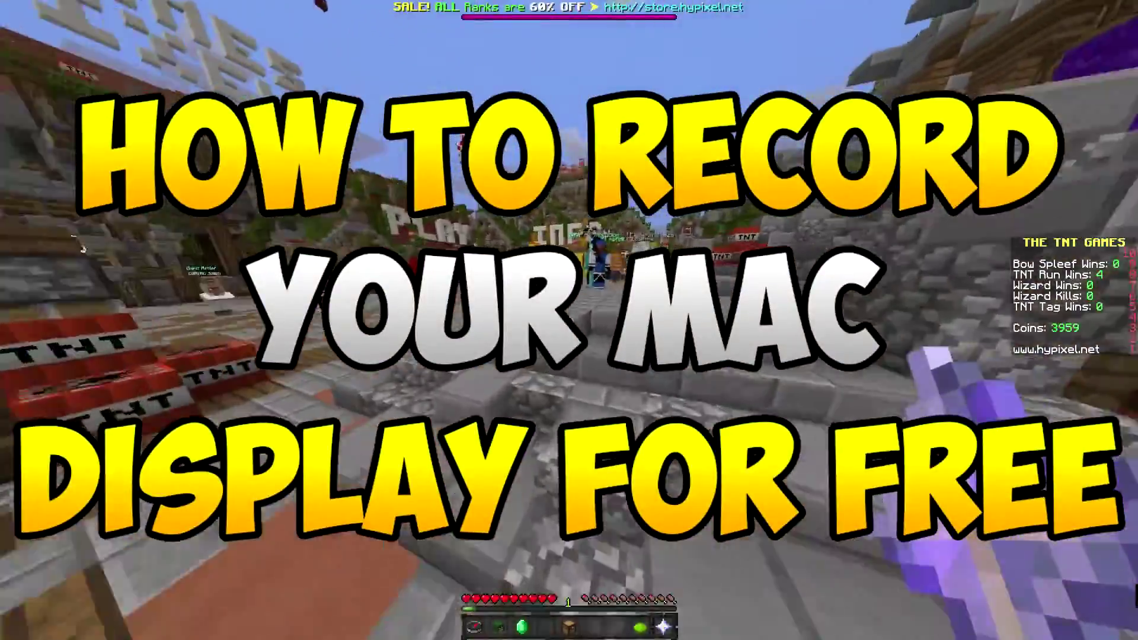
pyautogui.press('w')
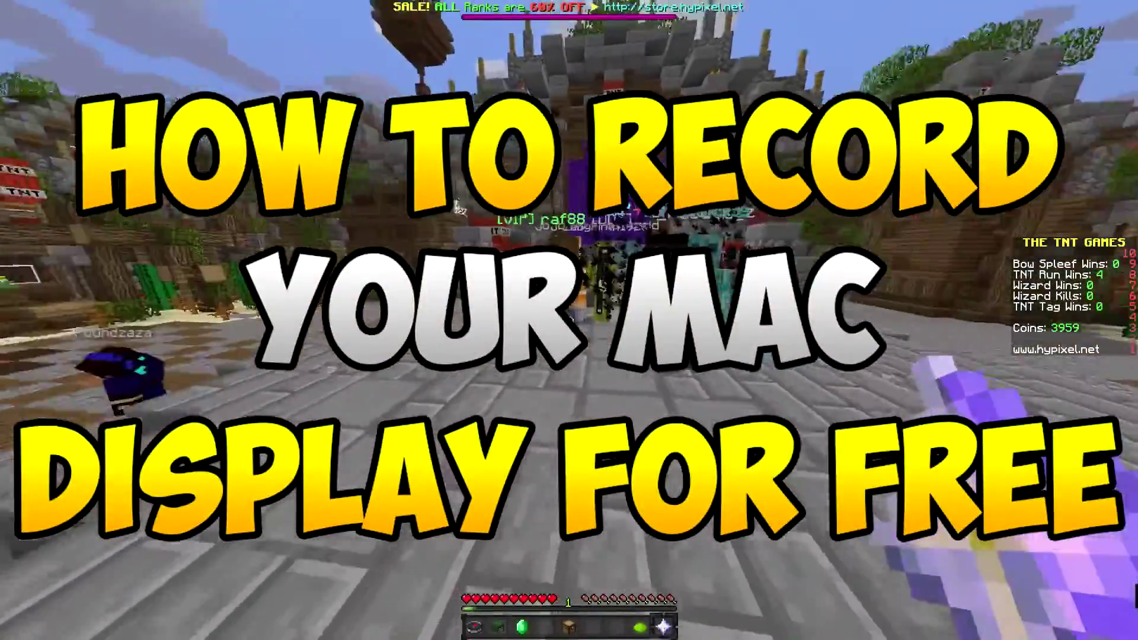
pyautogui.press('w')
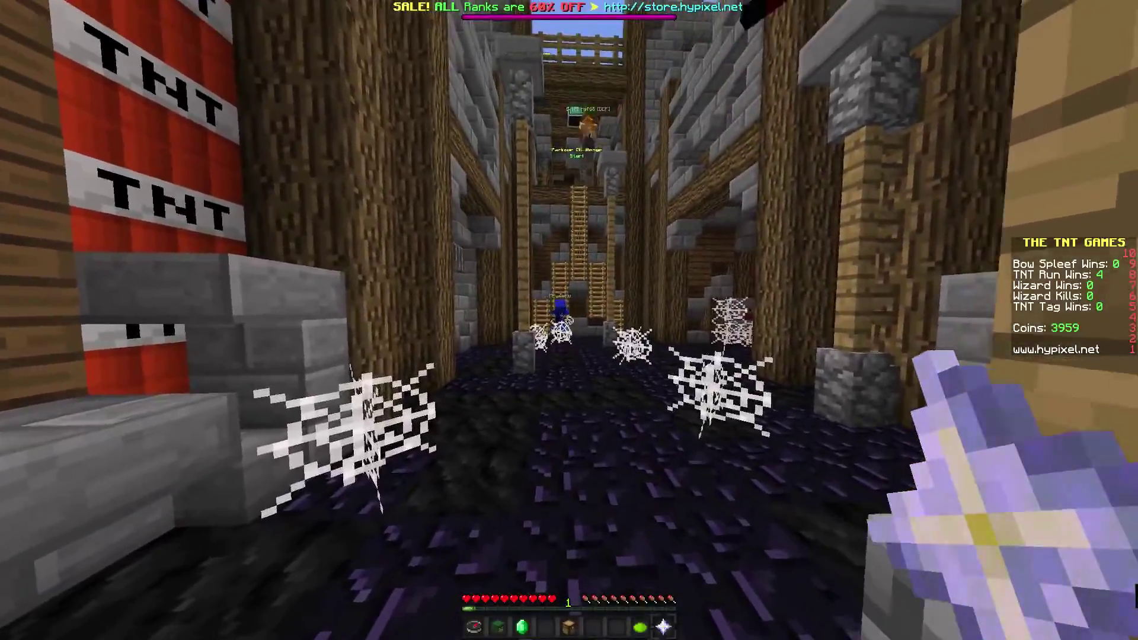
# Walk to the ladder, climb the shaft, and approach the Parkour Challenge start
pyautogui.press('w')
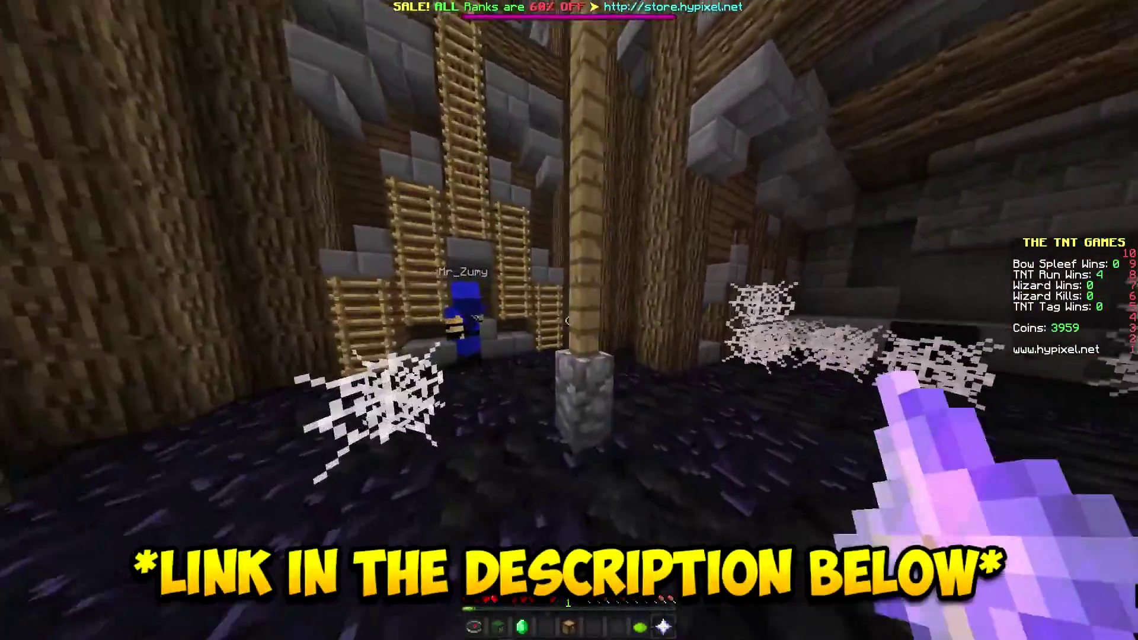
pyautogui.press('w')
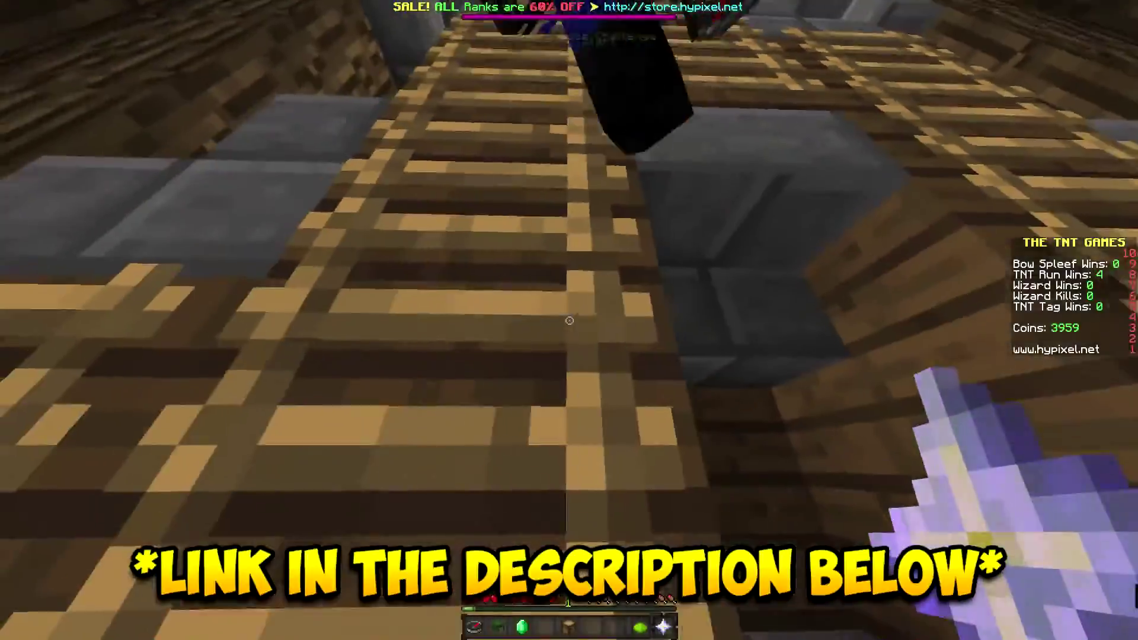
pyautogui.press('w')
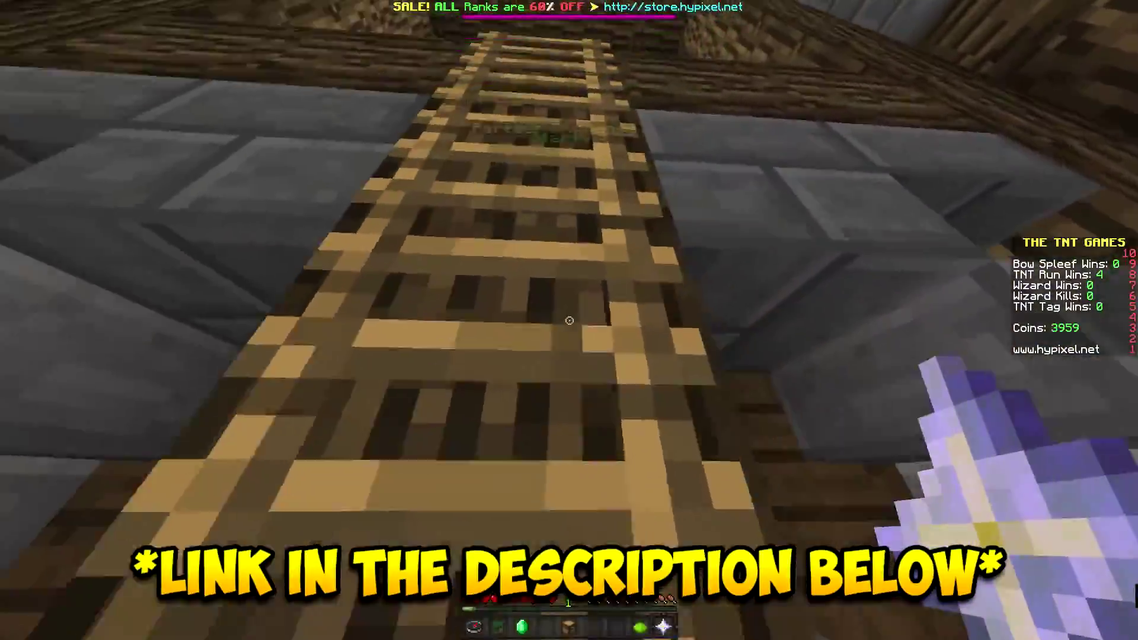
pyautogui.press('w')
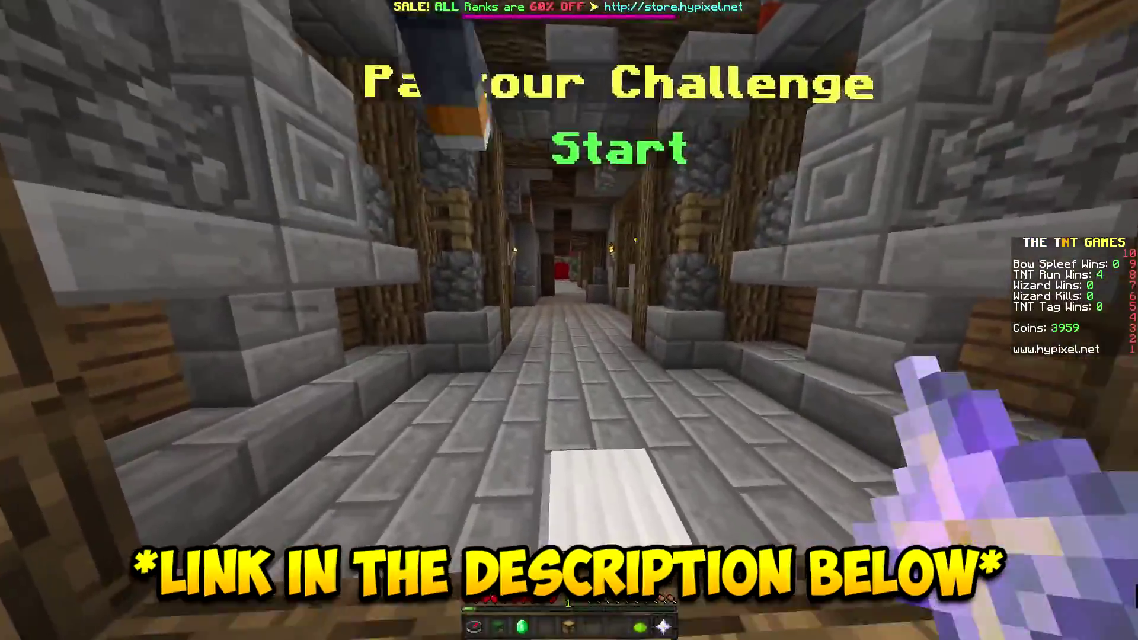
pyautogui.press('w')
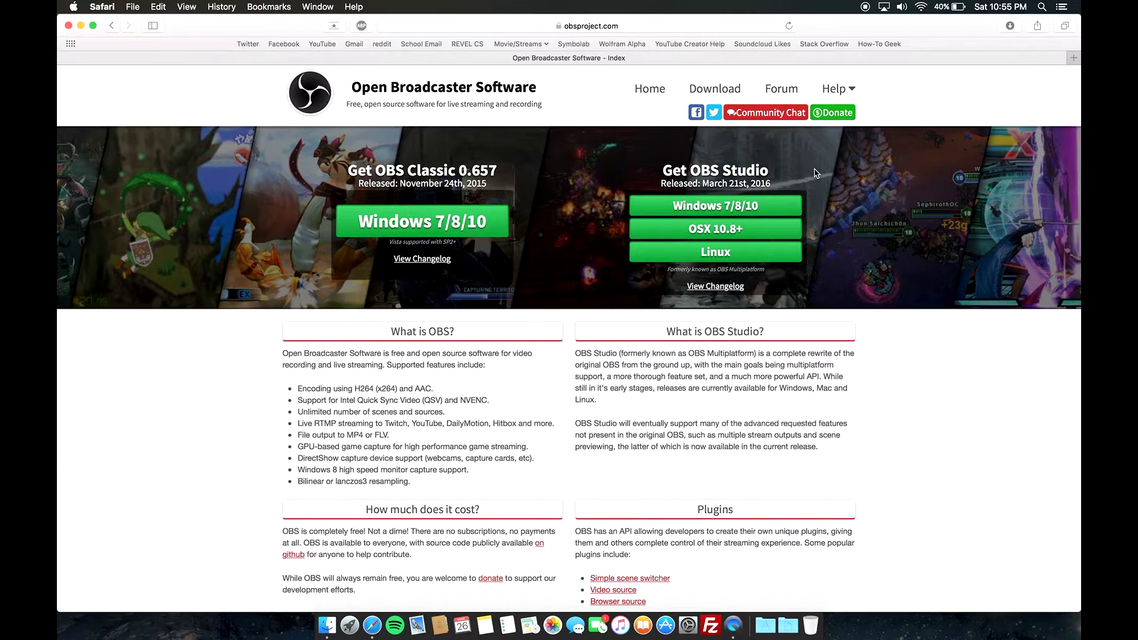
# Download the OSX 0.13.1 build, obs-0.13.1-installer.dmg, from obsproject.com to the desktop
pyautogui.click(745, 233)
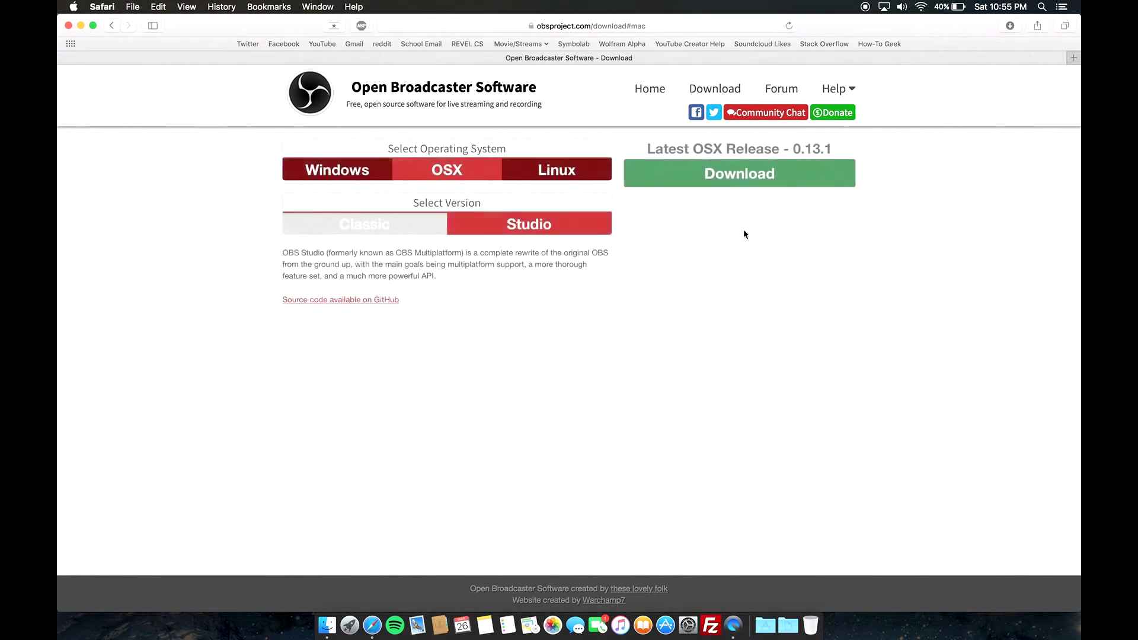
pyautogui.click(83, 3)
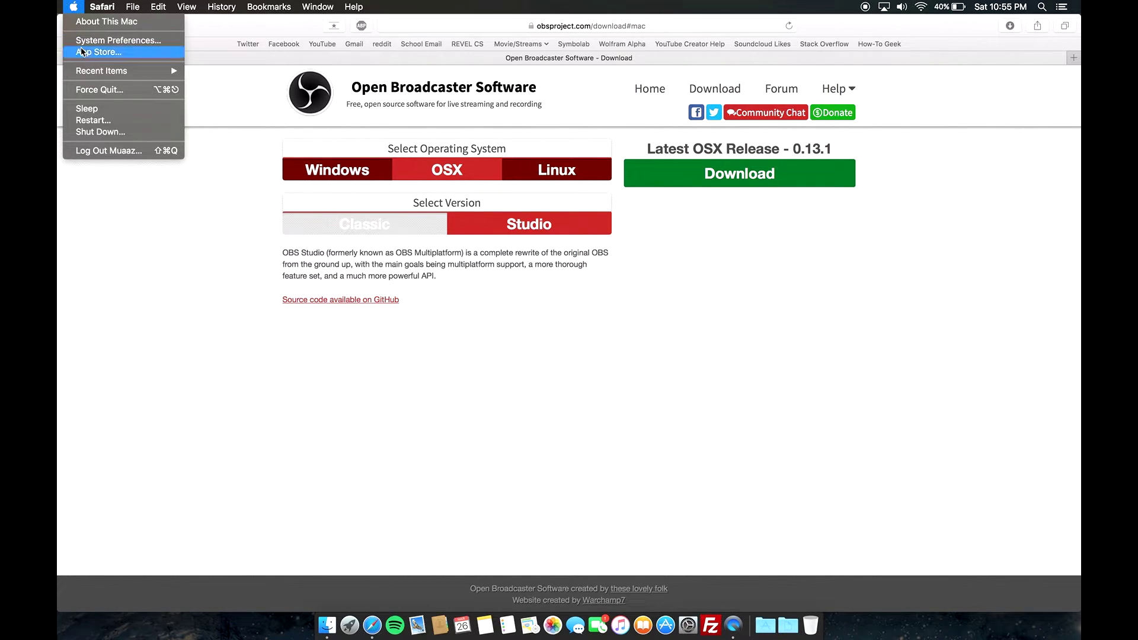
pyautogui.click(231, 245)
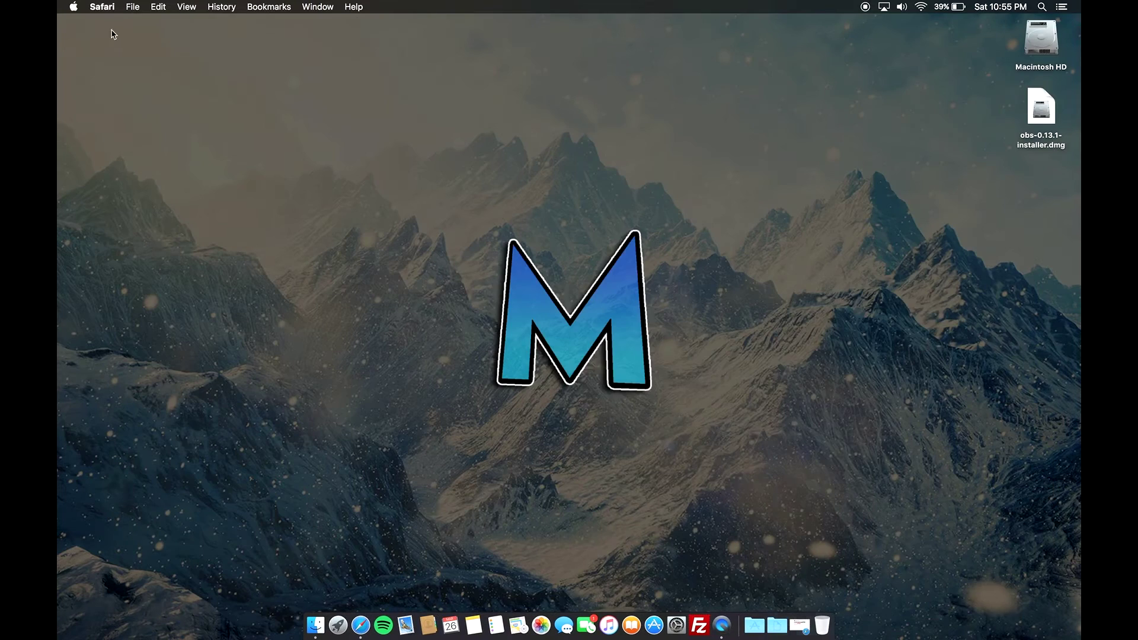
# Mount obs-0.13.1-installer.dmg from the desktop and launch the OBS.pkg installer package
pyautogui.click(1035, 111)
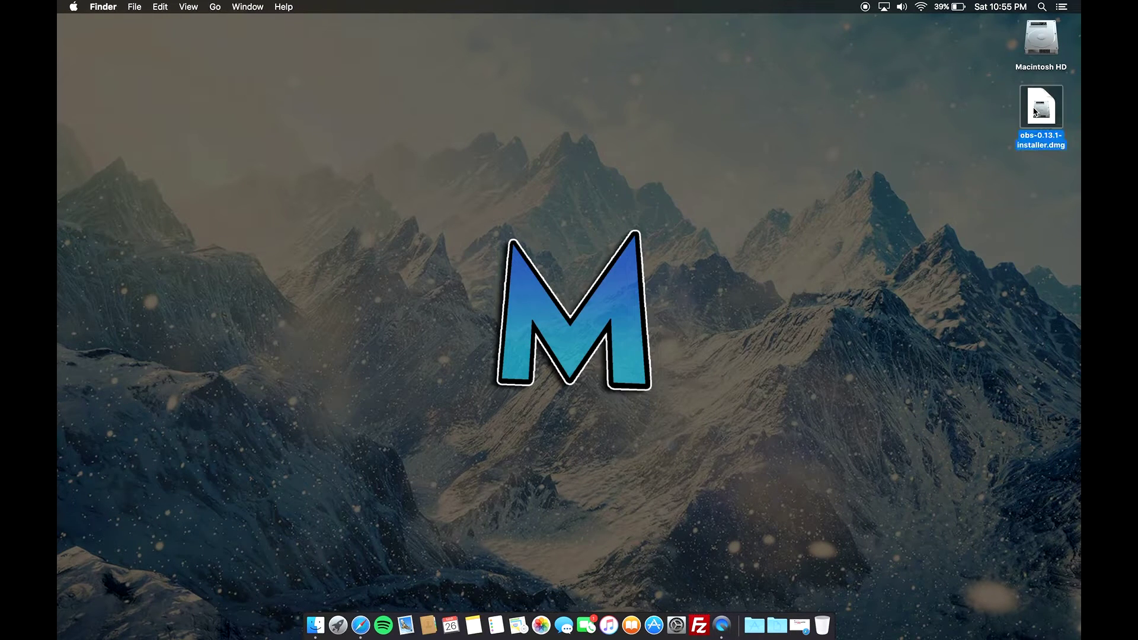
pyautogui.doubleClick(1035, 111)
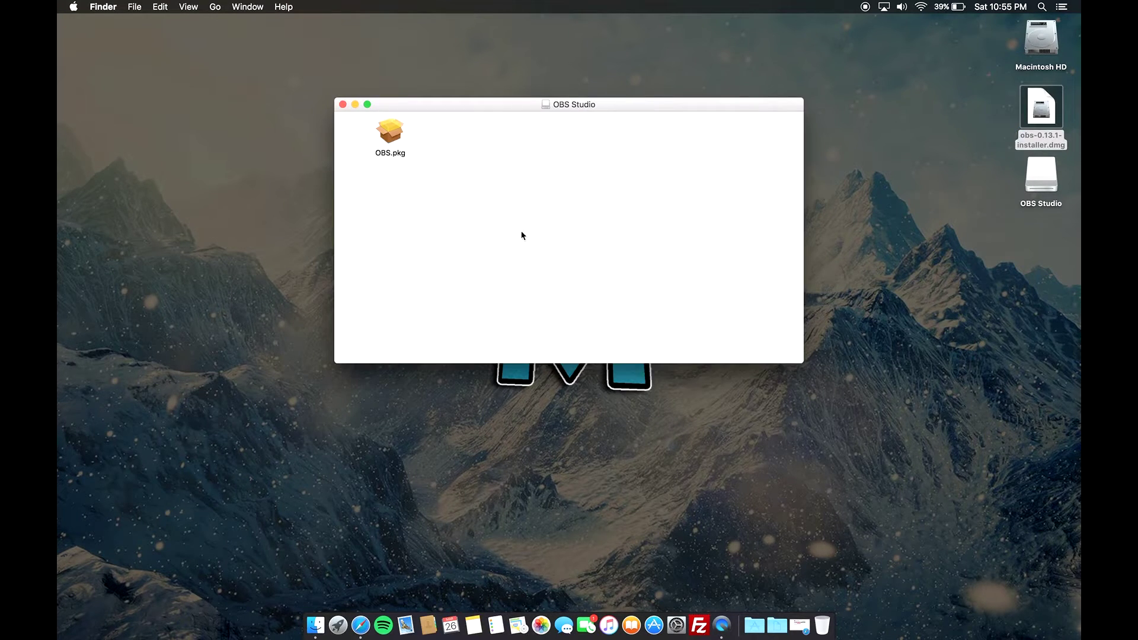
pyautogui.doubleClick(391, 129)
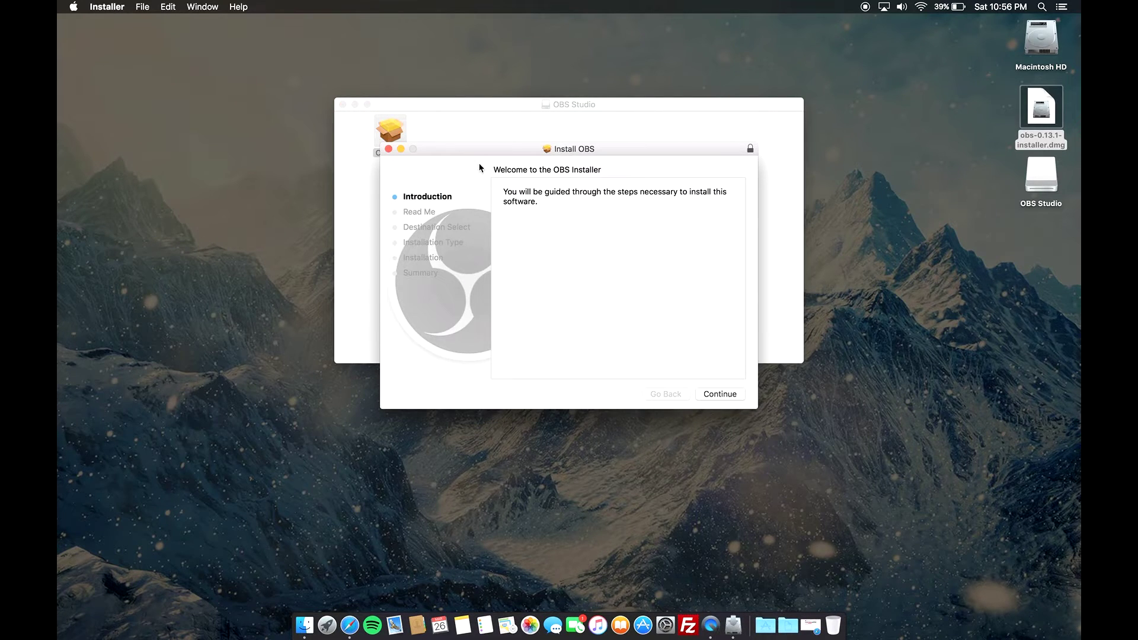
# Run the standard OBS install on Macintosh HD, authorize with the admin password, then close the installer
pyautogui.click(718, 394)
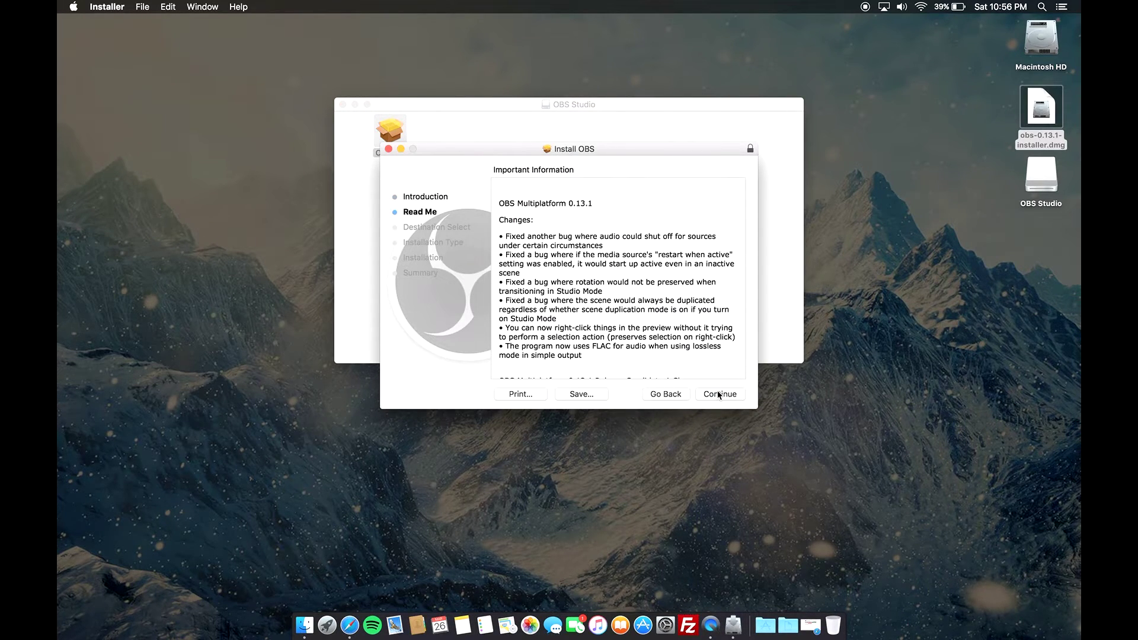
pyautogui.click(719, 394)
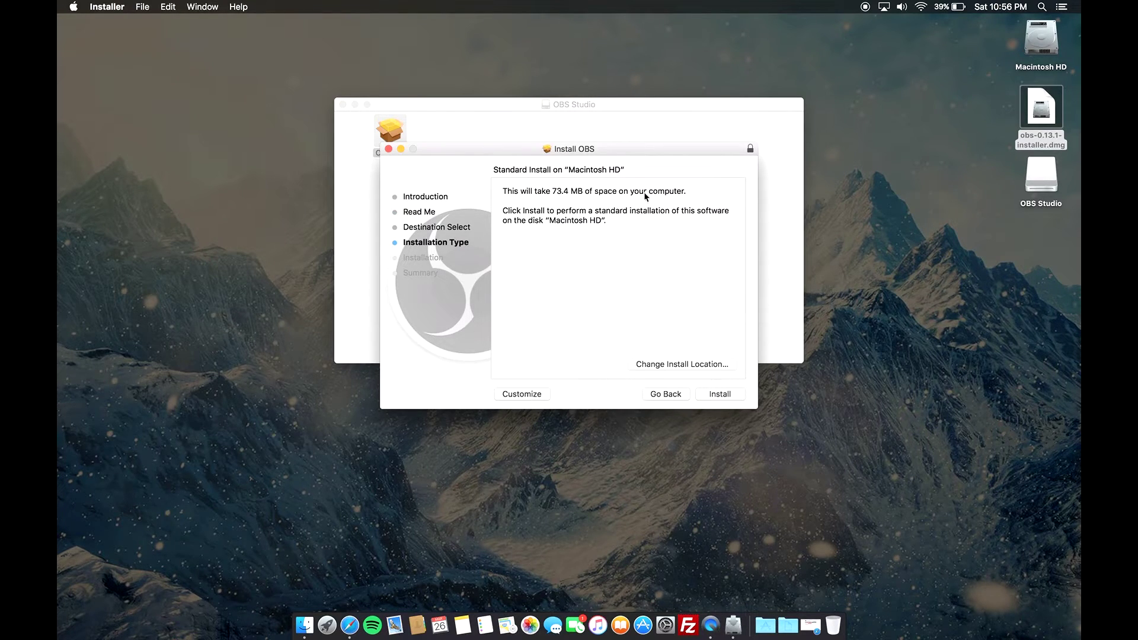
pyautogui.click(721, 395)
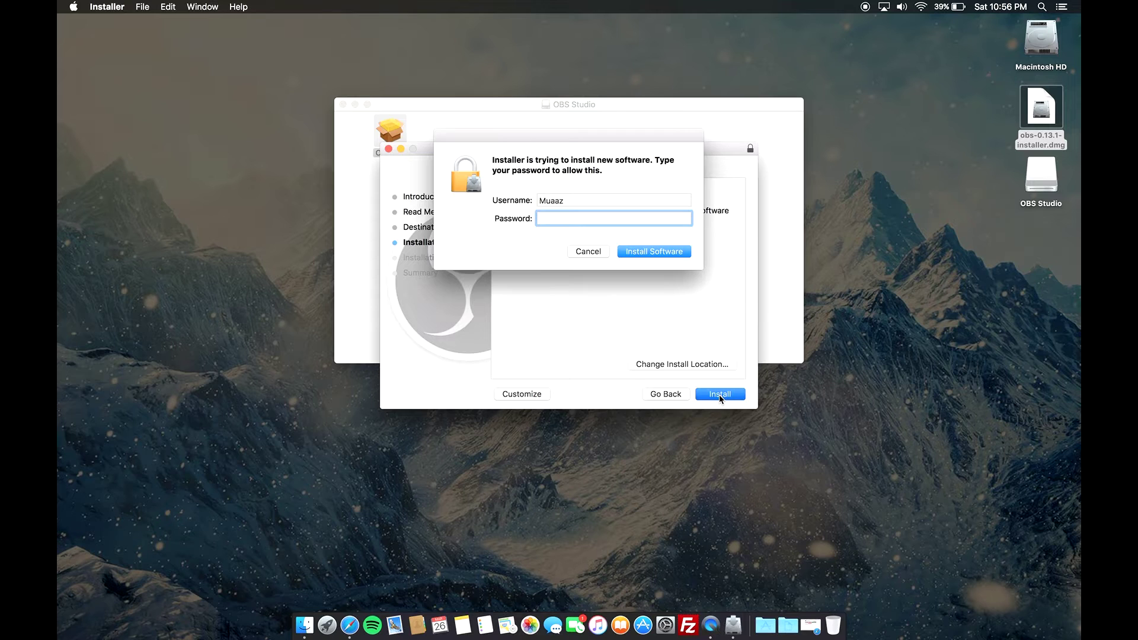
pyautogui.write('•••')
pyautogui.press('Return')
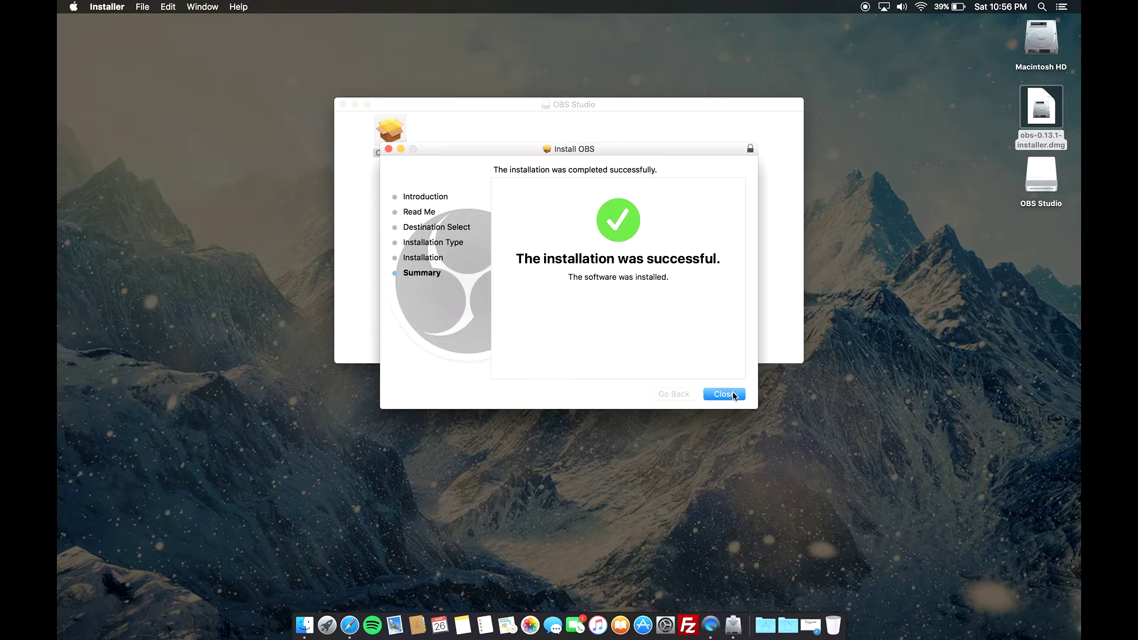
pyautogui.click(732, 396)
# Trash the installer disk image, eject the OBS Studio volume, and launch OBS from Applications
pyautogui.click(343, 104)
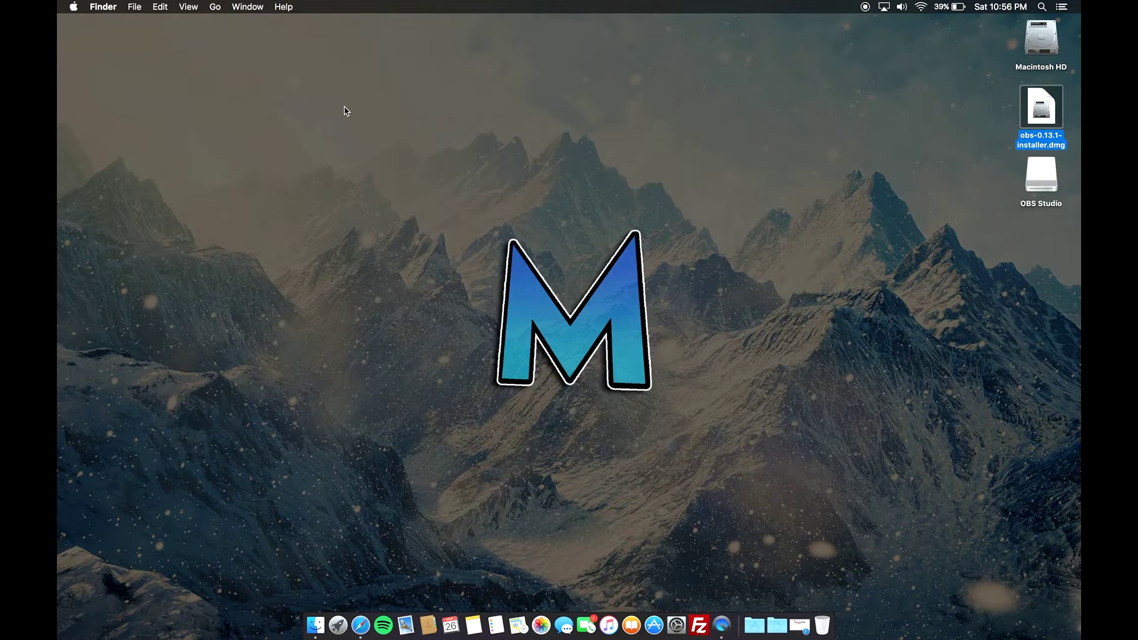
pyautogui.moveTo(1039, 105); pyautogui.dragTo(822, 623)
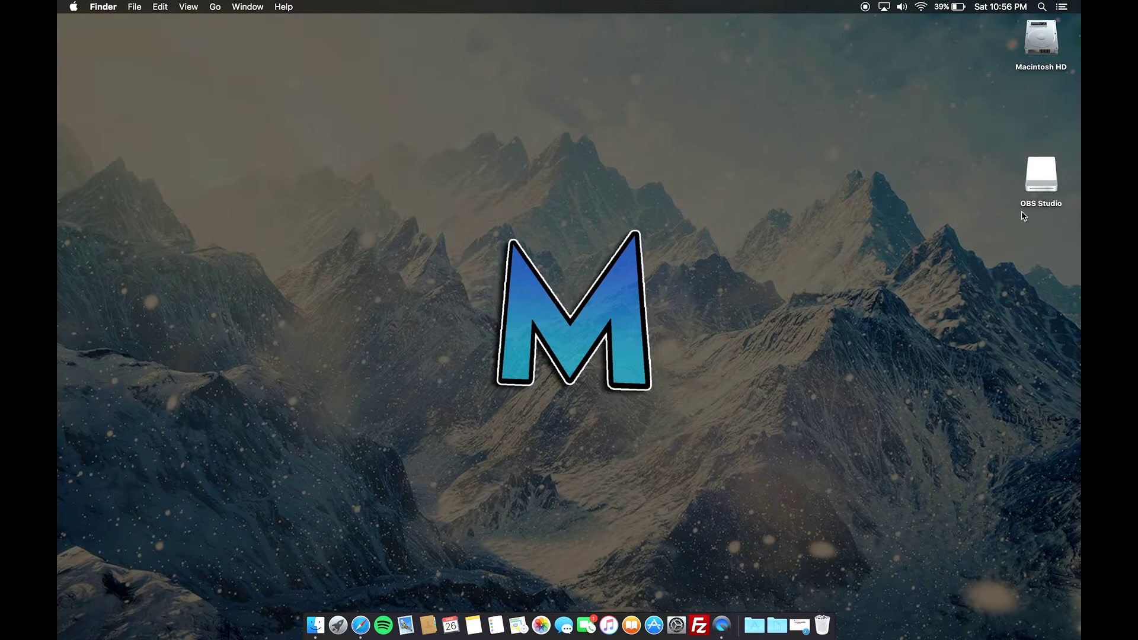
pyautogui.rightClick(1036, 176)
pyautogui.click(930, 191)
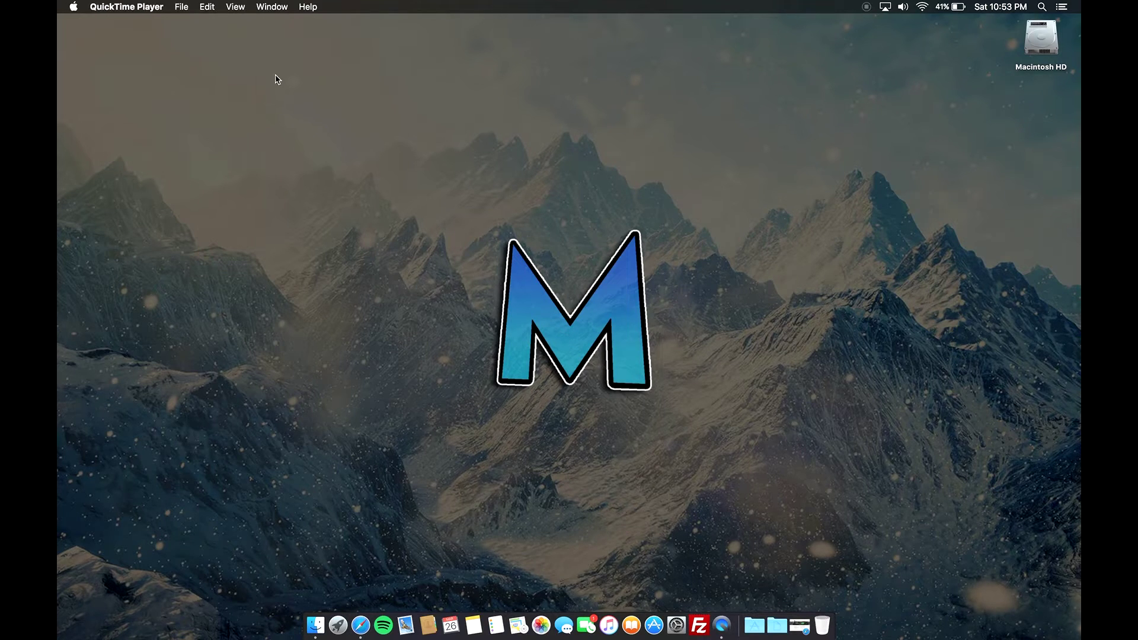
pyautogui.click(754, 625)
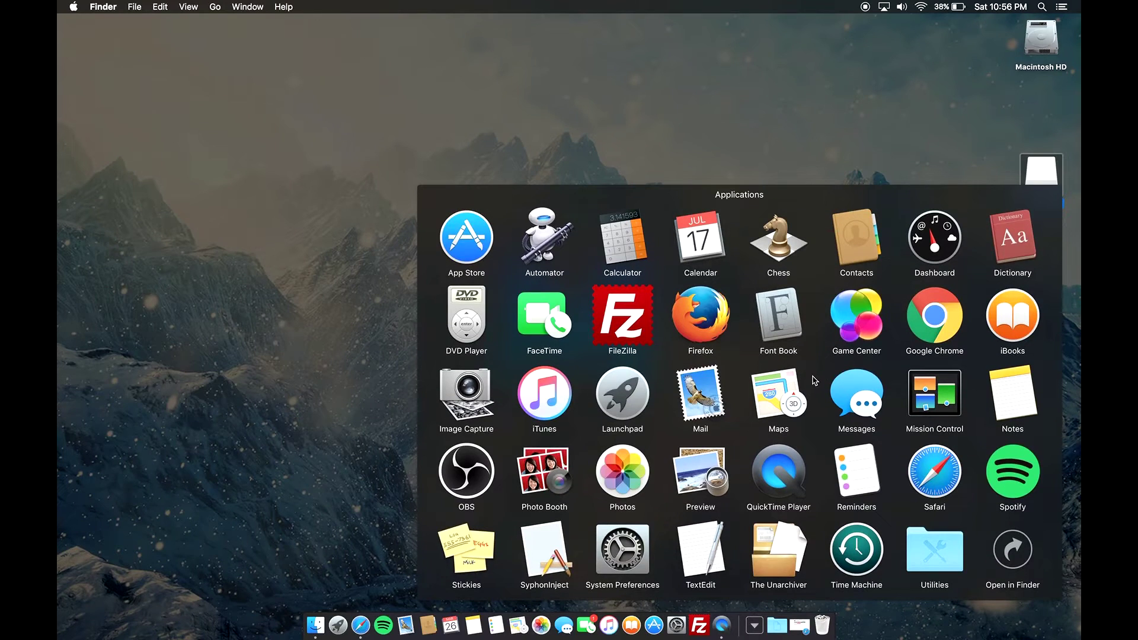
pyautogui.click(466, 470)
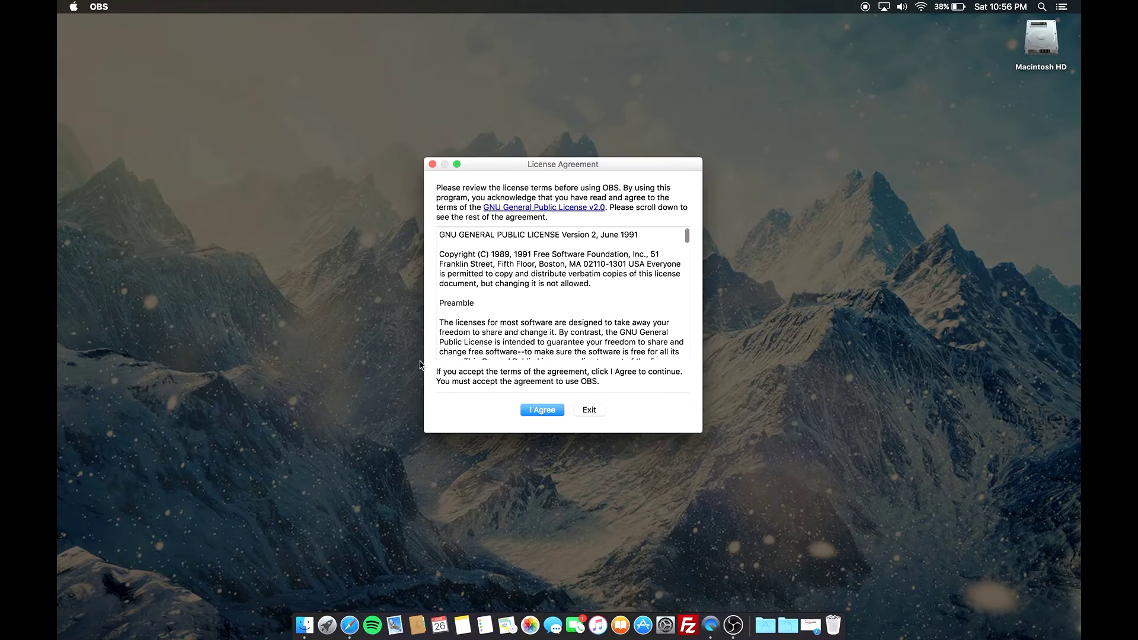
# Accept the OBS license agreement and bring up the Settings window
pyautogui.click(539, 411)
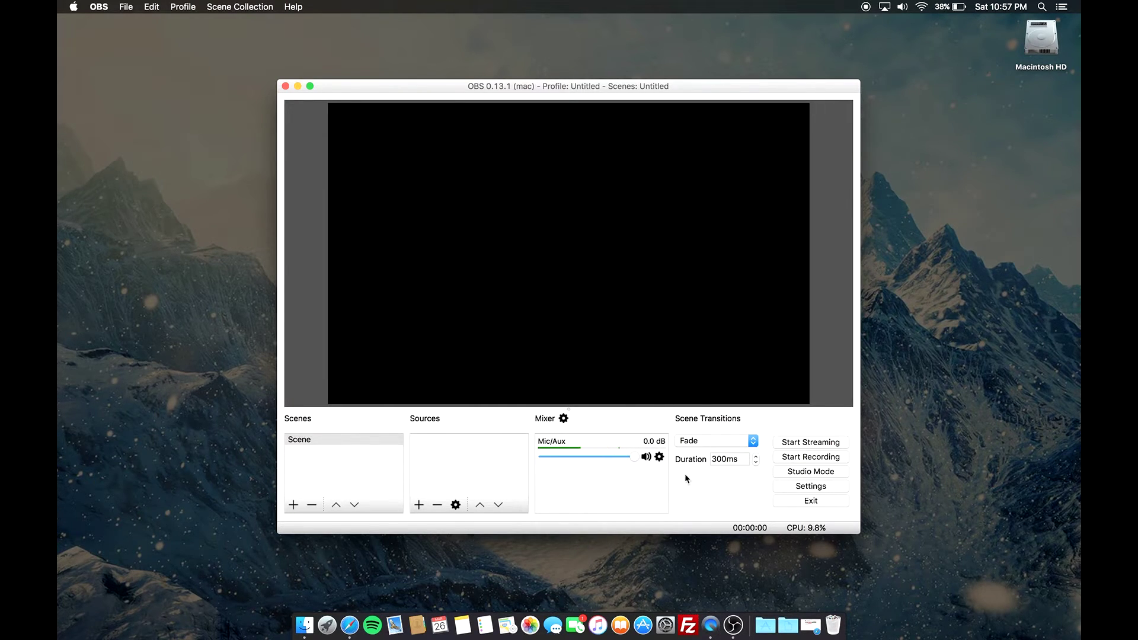
pyautogui.click(788, 486)
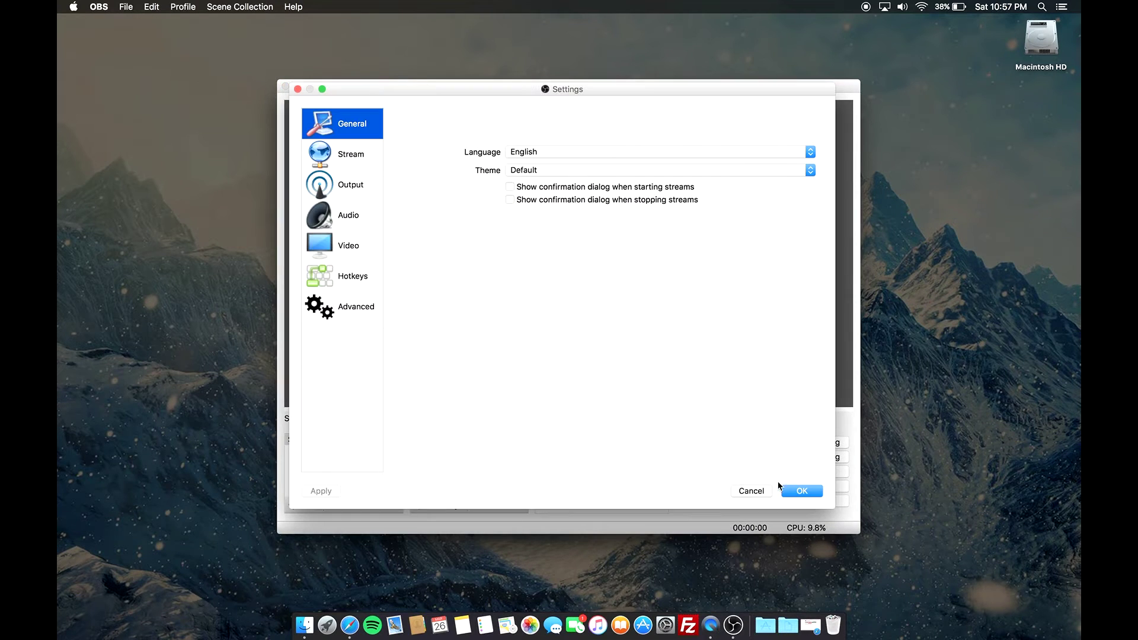
# Switch the OBS interface theme to Dark
pyautogui.click(548, 170)
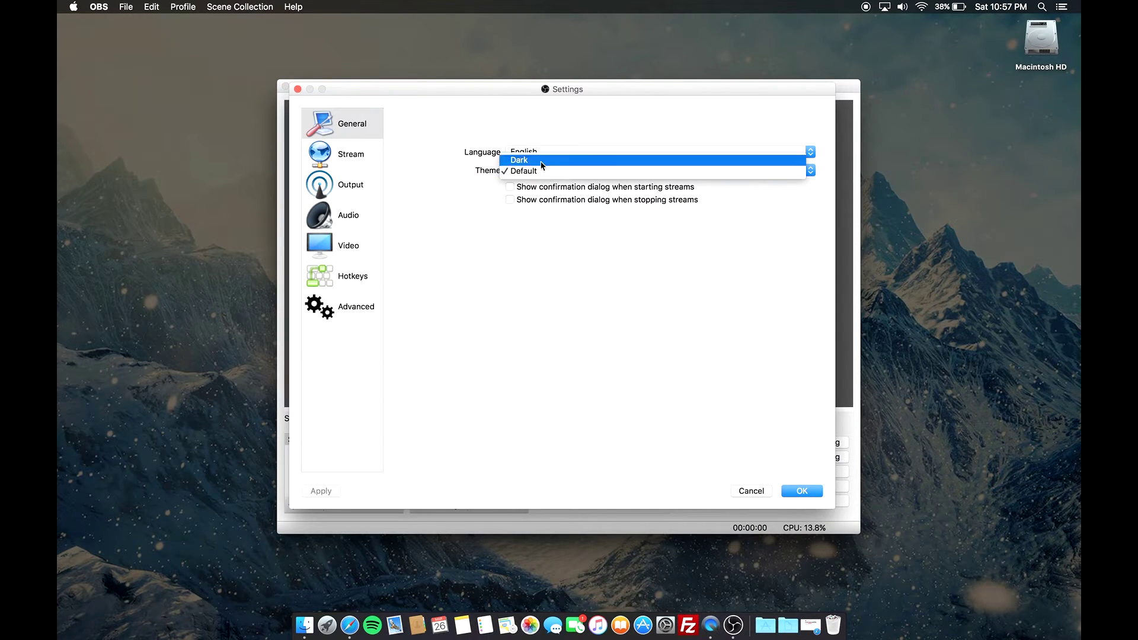
pyautogui.click(533, 160)
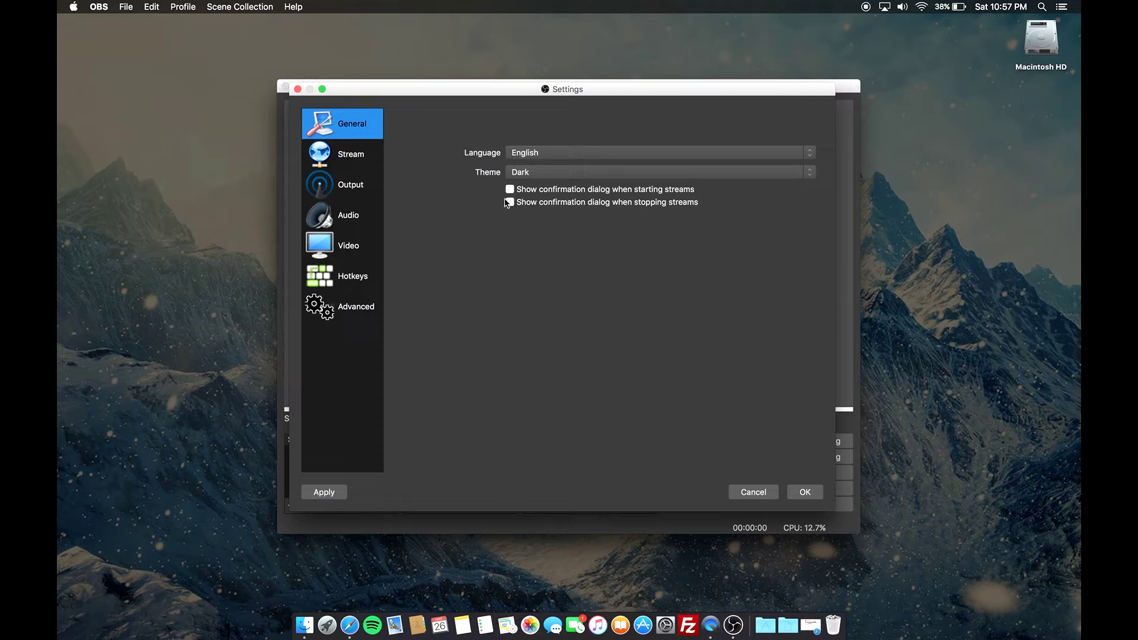
pyautogui.click(358, 255)
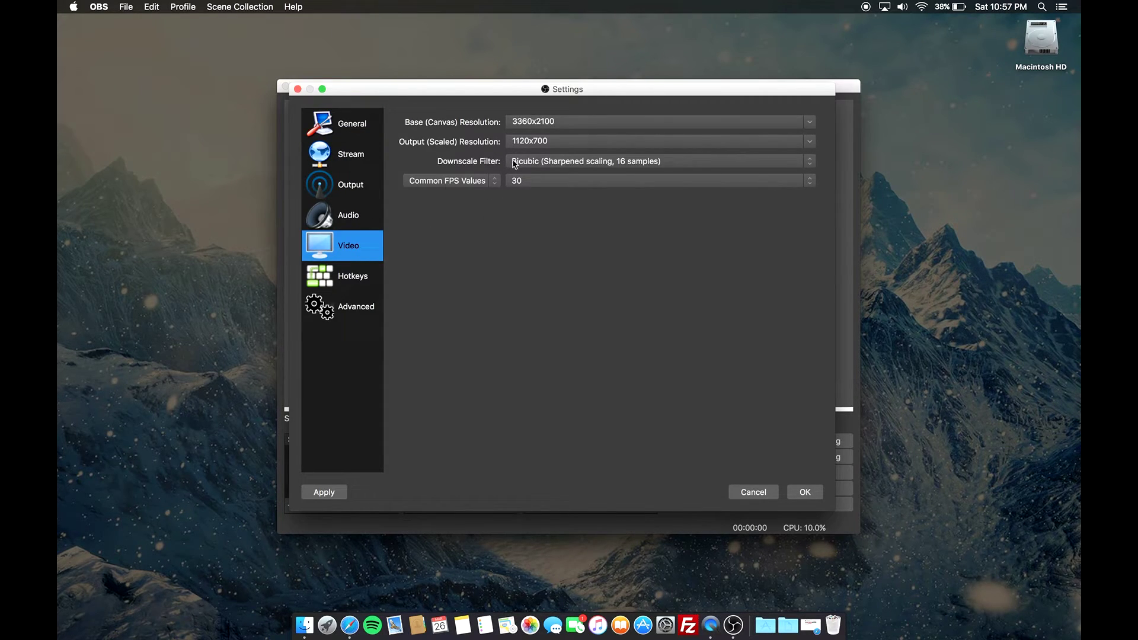
# Keep video at a 3360x2100 base canvas, 1120x700 output resolution and 30 FPS
pyautogui.click(811, 146)
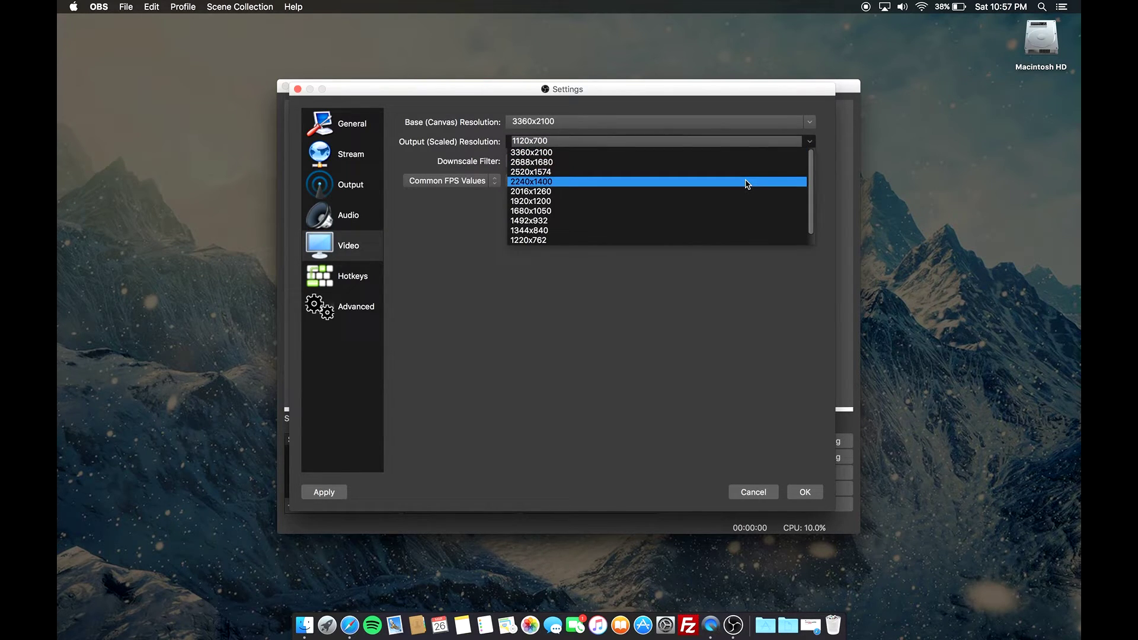
pyautogui.click(806, 123)
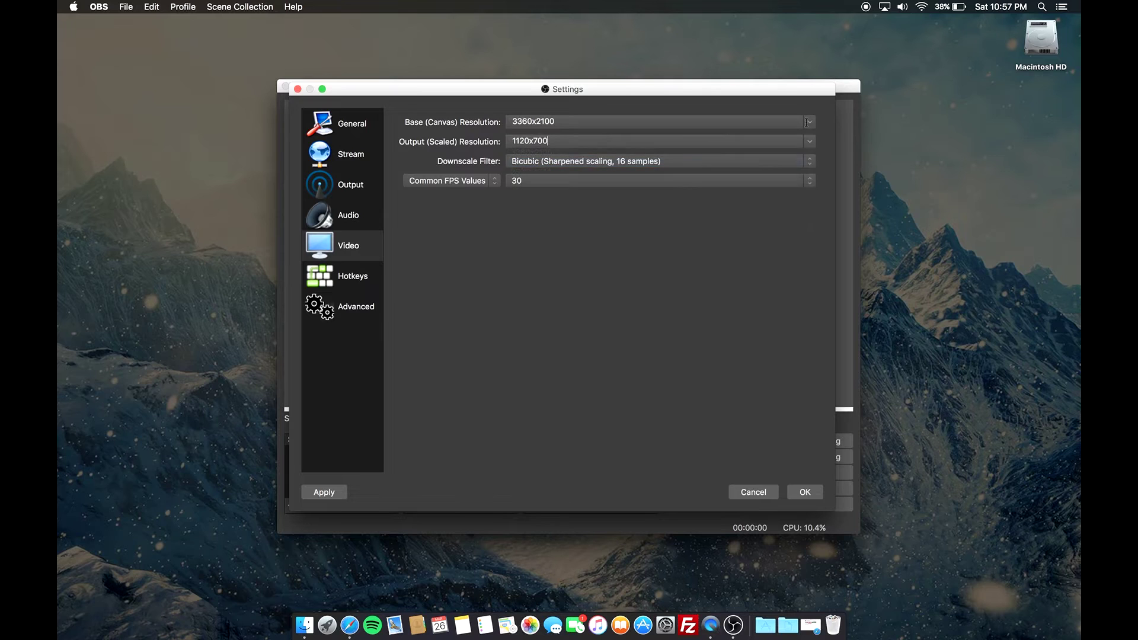
pyautogui.click(809, 120)
pyautogui.click(827, 125)
pyautogui.click(809, 141)
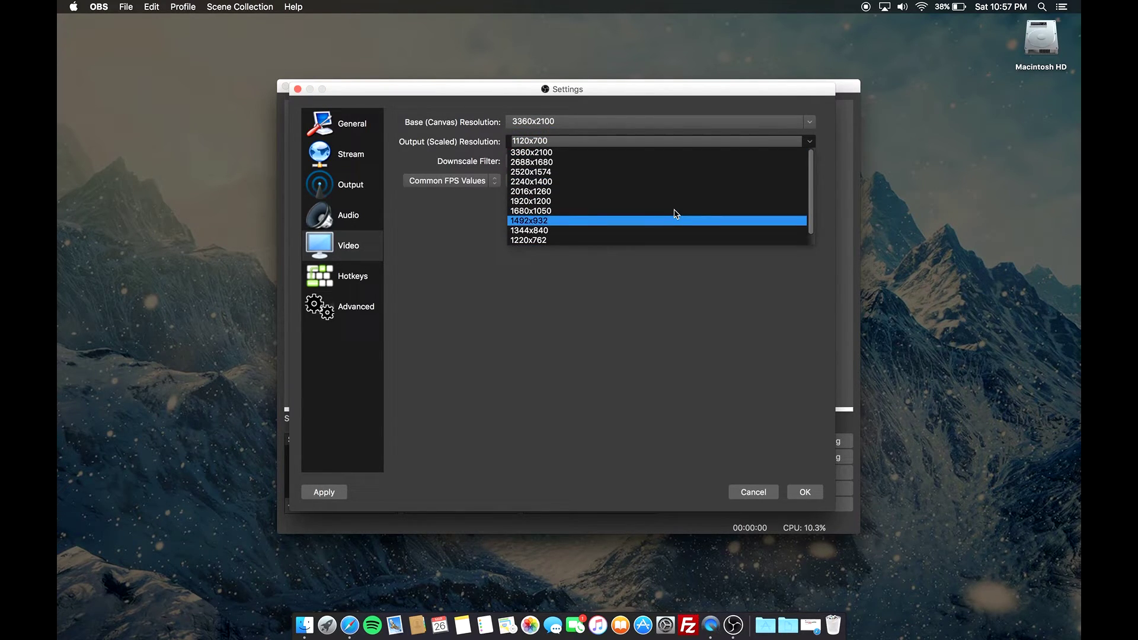
pyautogui.click(605, 306)
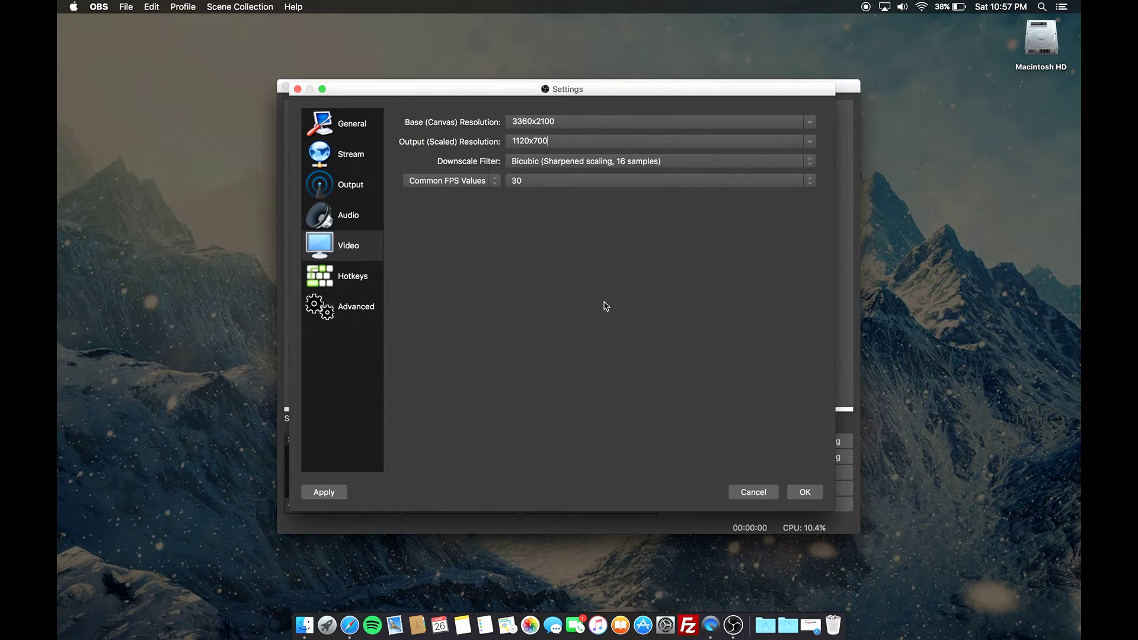
pyautogui.click(809, 180)
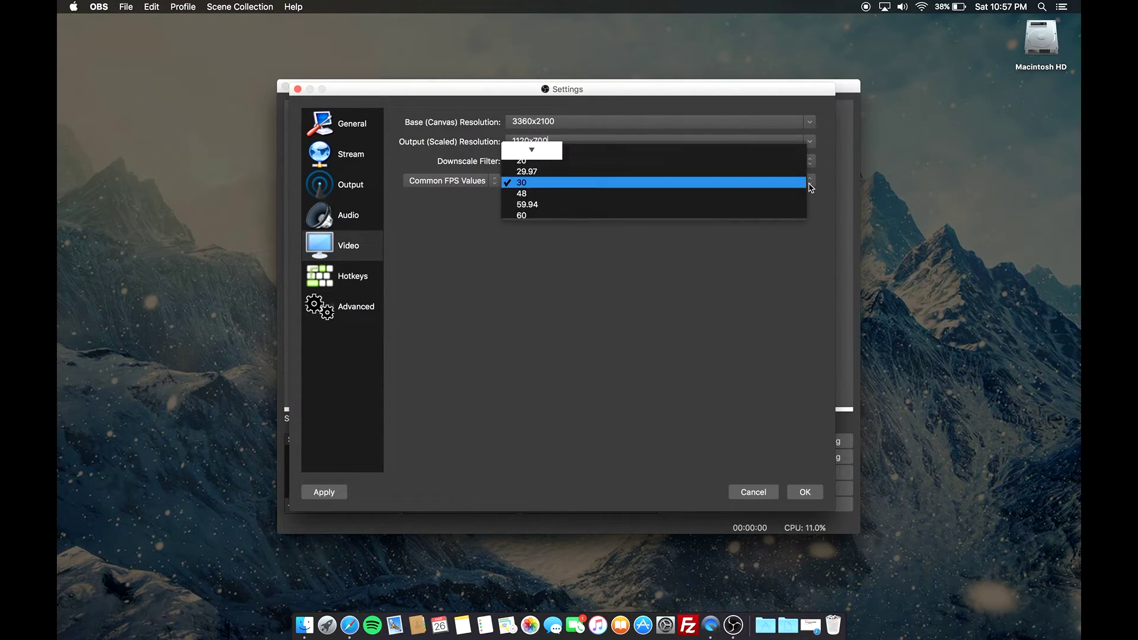
pyautogui.click(559, 310)
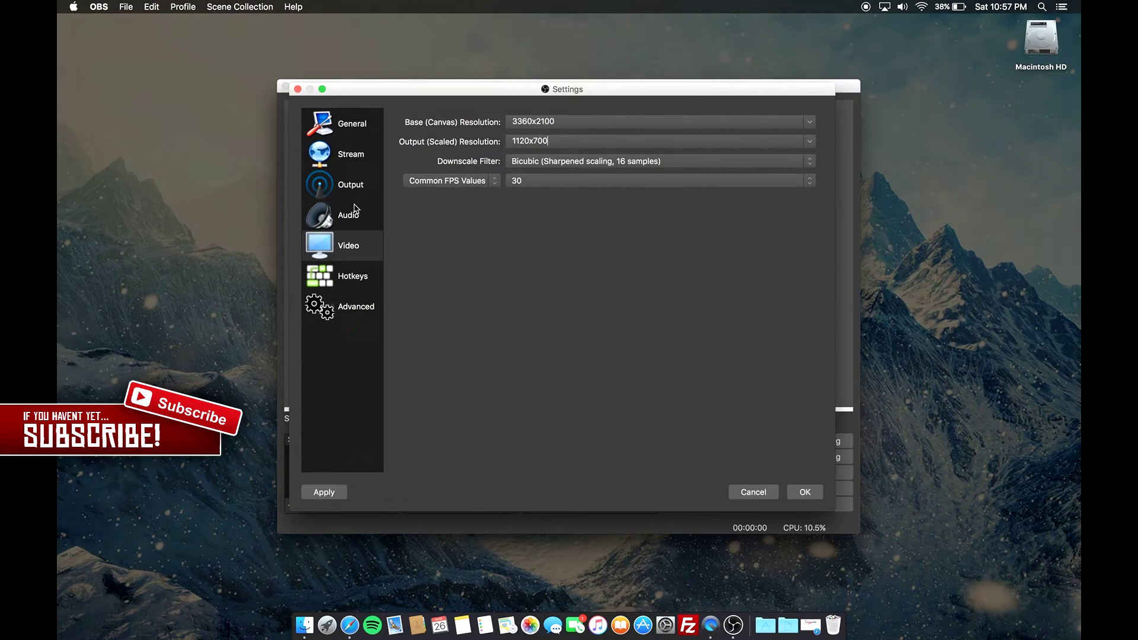
# Set the Output recording path to the Desktop folder and the recording format to mp4
pyautogui.click(355, 153)
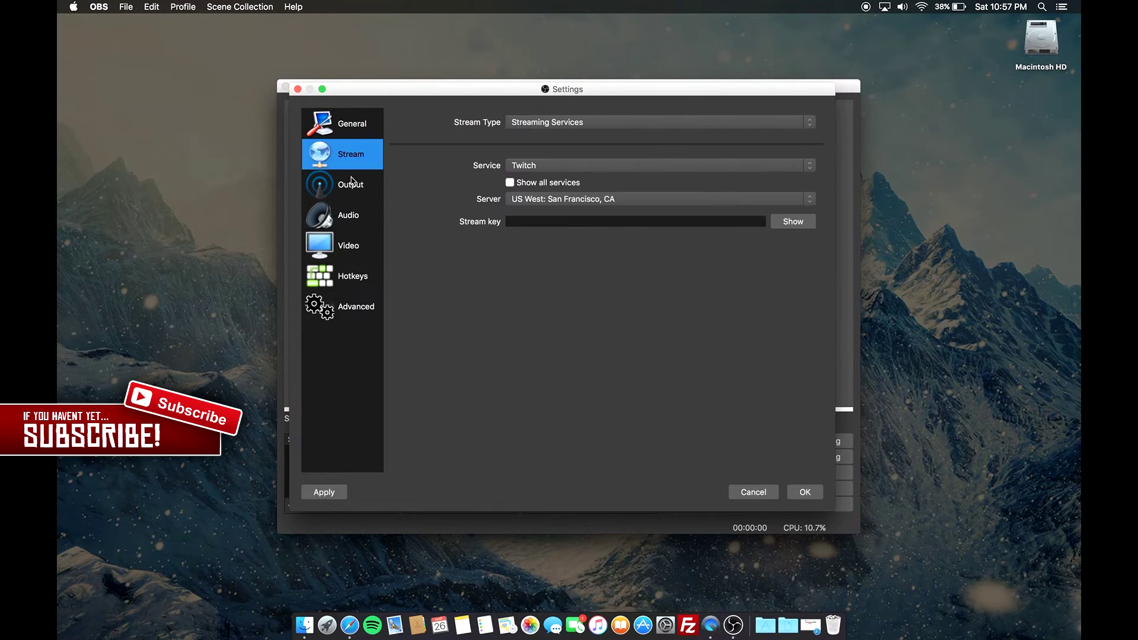
pyautogui.click(352, 181)
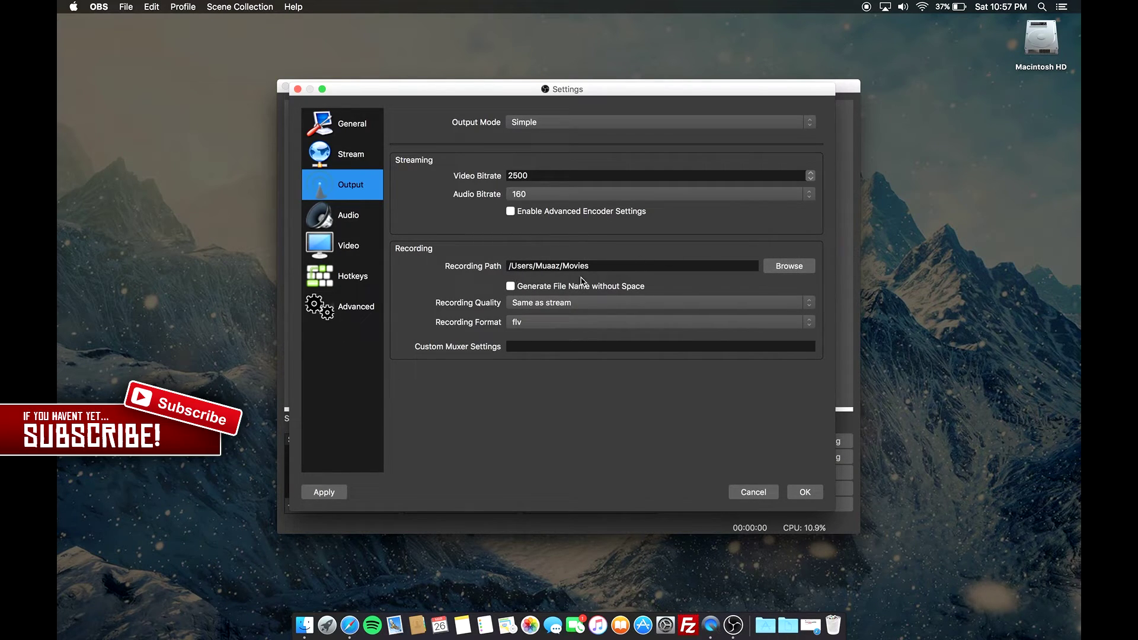
pyautogui.click(778, 270)
pyautogui.click(372, 200)
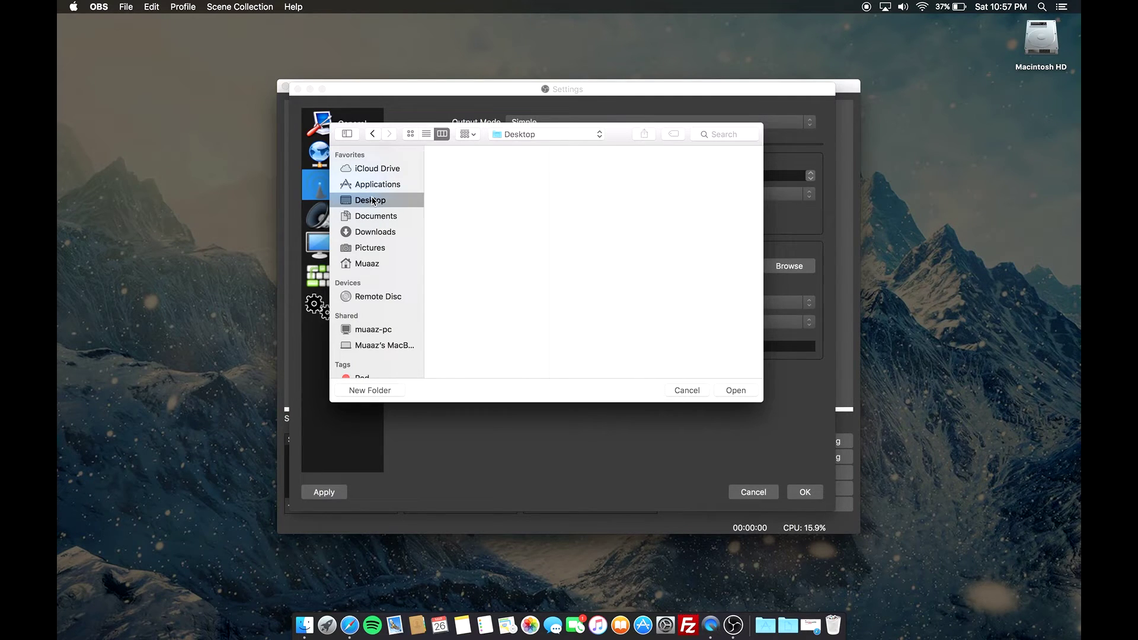
pyautogui.click(736, 390)
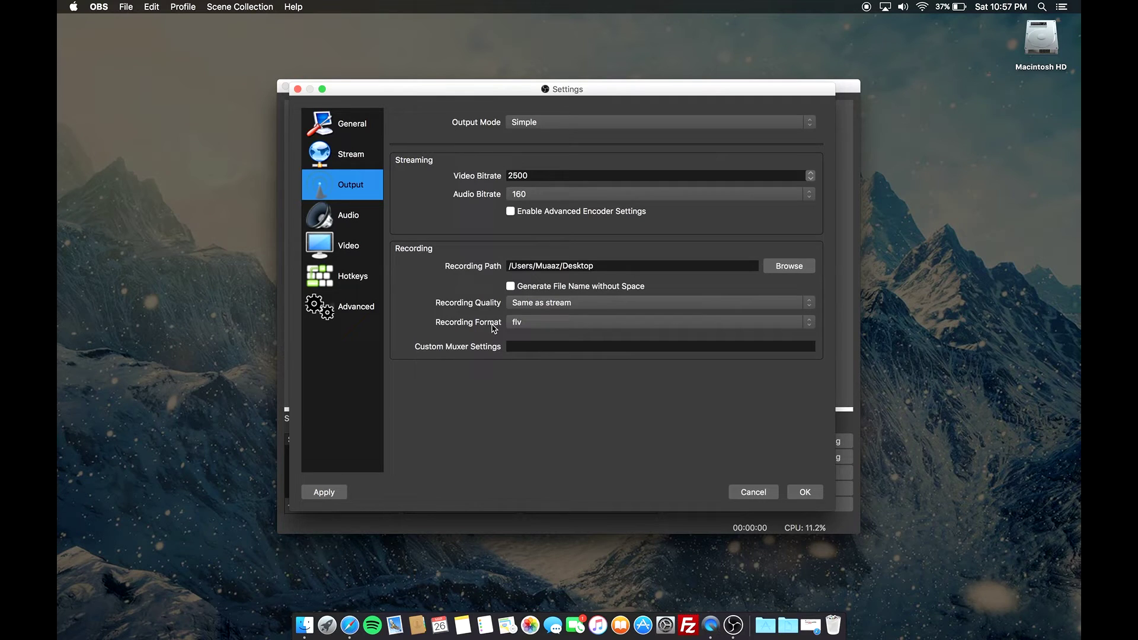
pyautogui.click(536, 326)
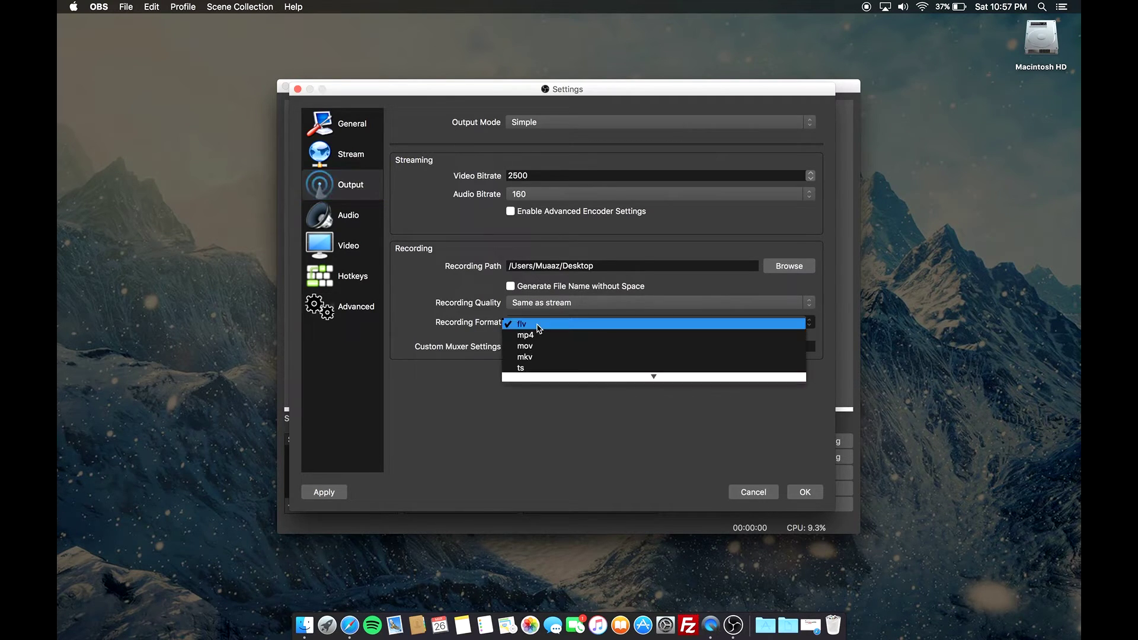
pyautogui.click(539, 335)
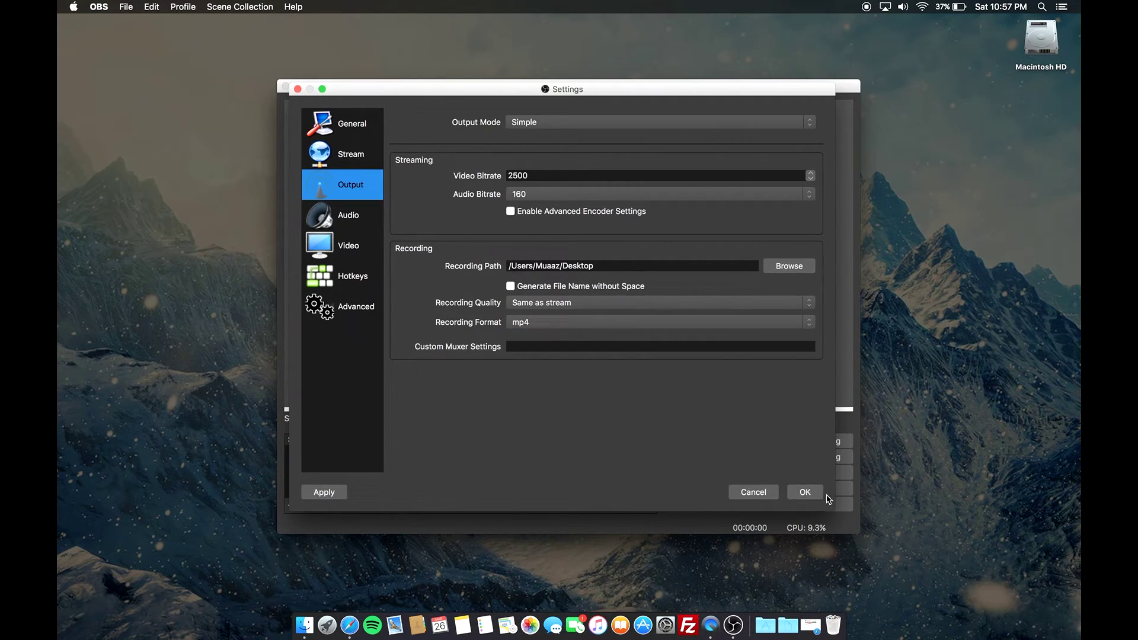
# Apply the settings with OK, select the default Scene, and cancel adding a second scene
pyautogui.click(805, 492)
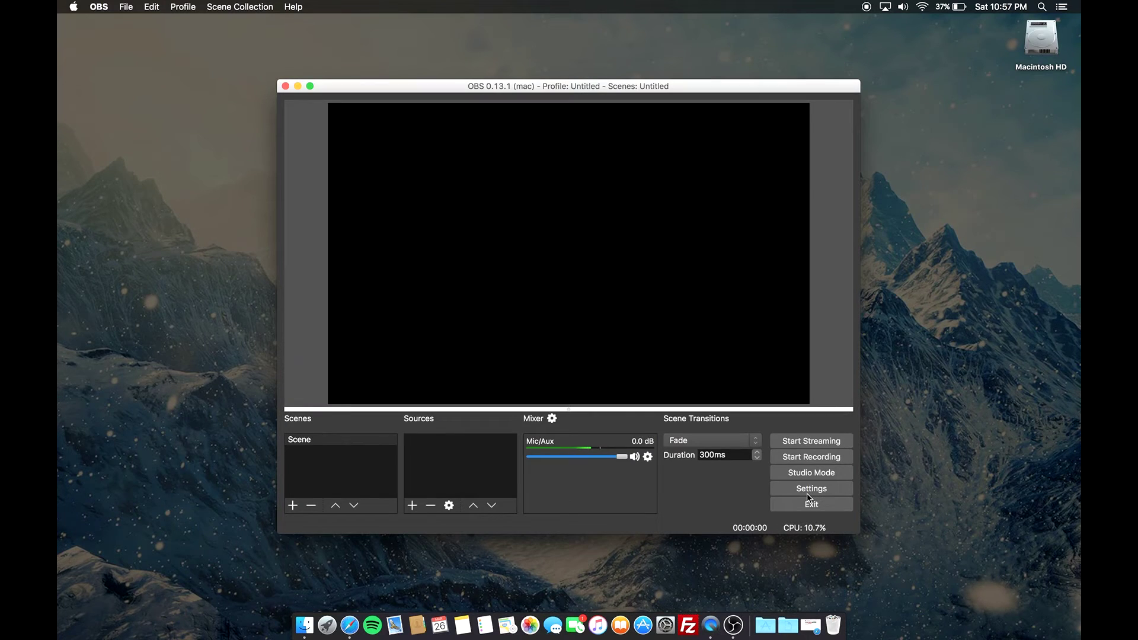
pyautogui.click(311, 441)
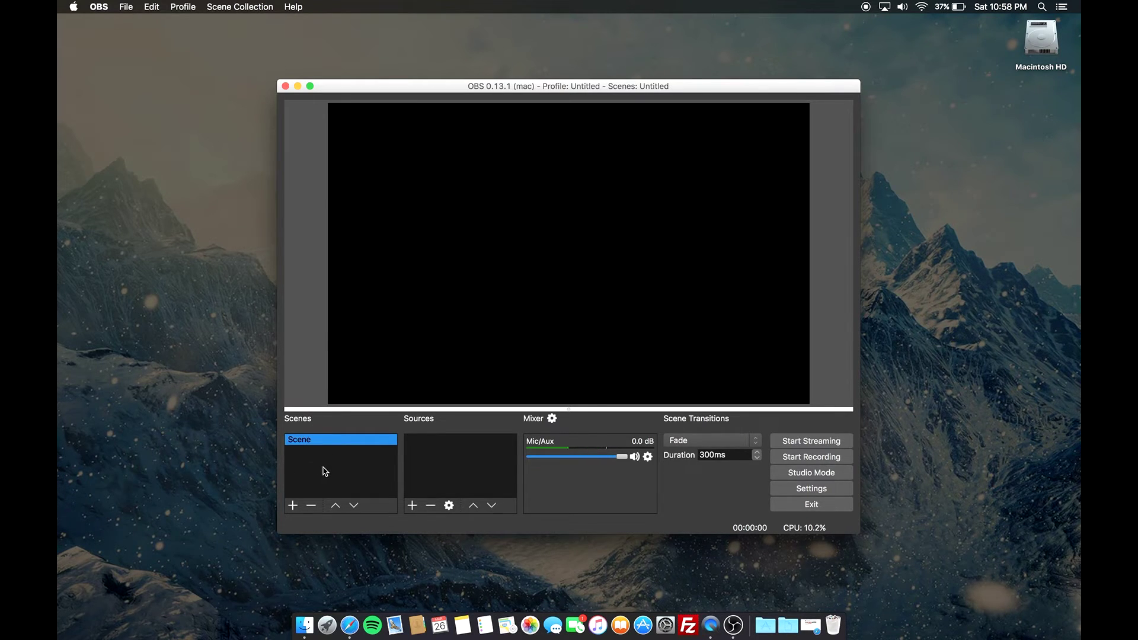
pyautogui.click(292, 506)
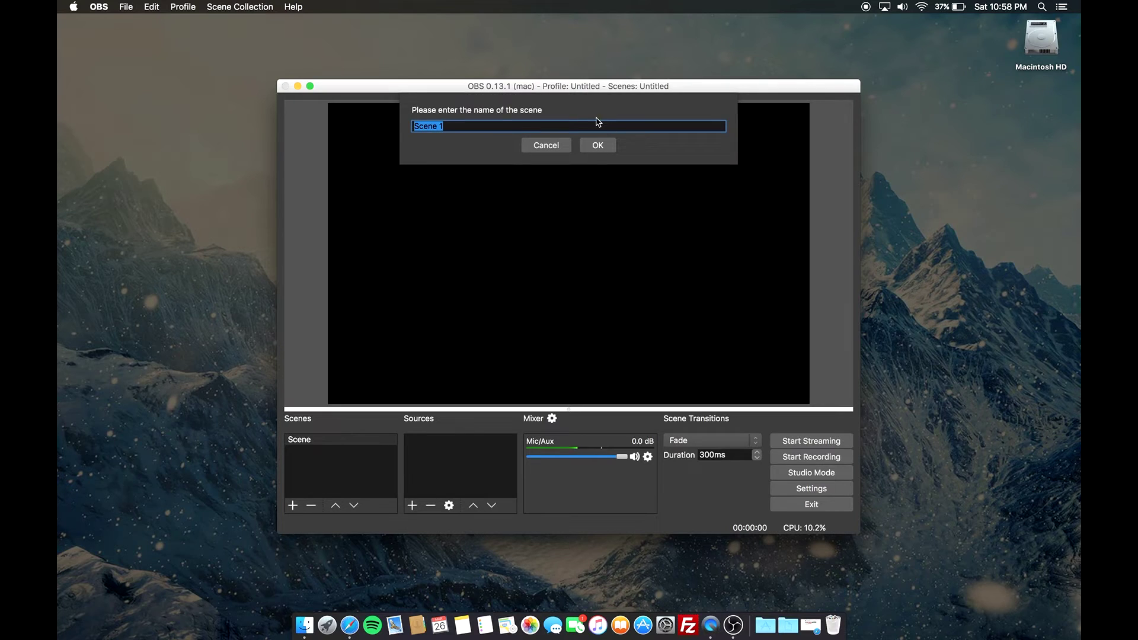
pyautogui.click(557, 147)
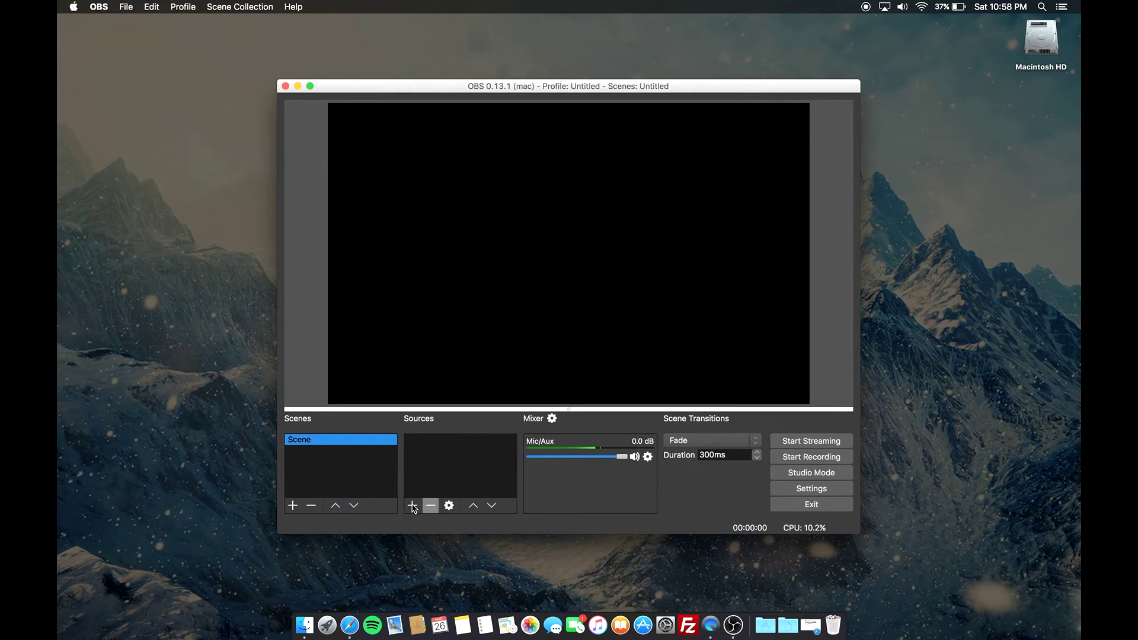
# Add a Display Capture source to the Scene and accept its default properties
pyautogui.click(432, 468)
pyautogui.click(412, 506)
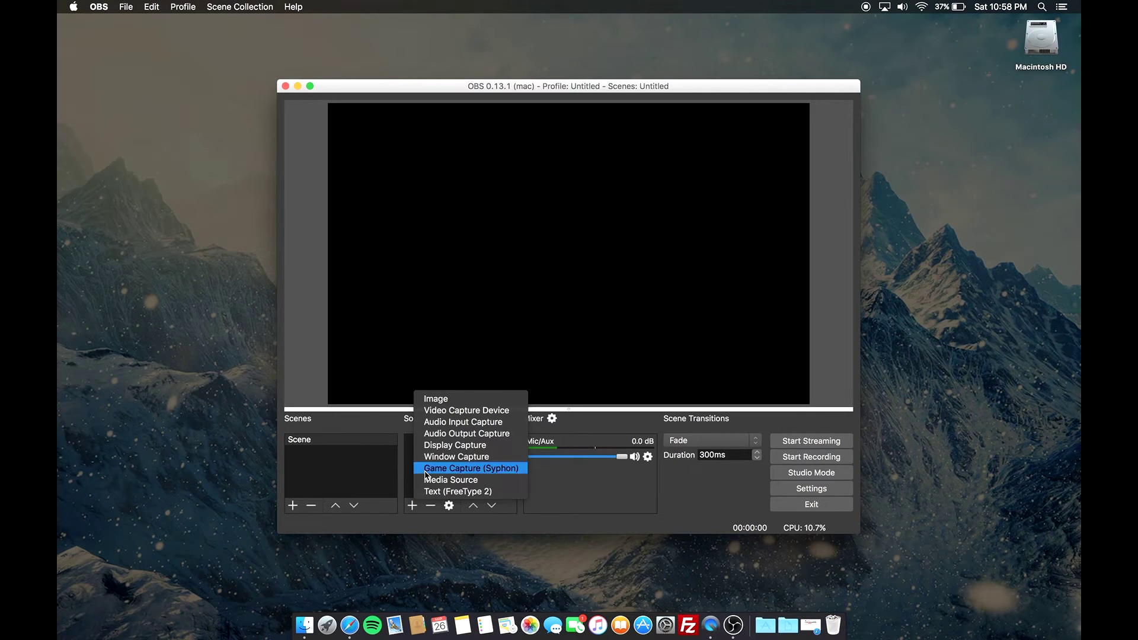
pyautogui.click(449, 444)
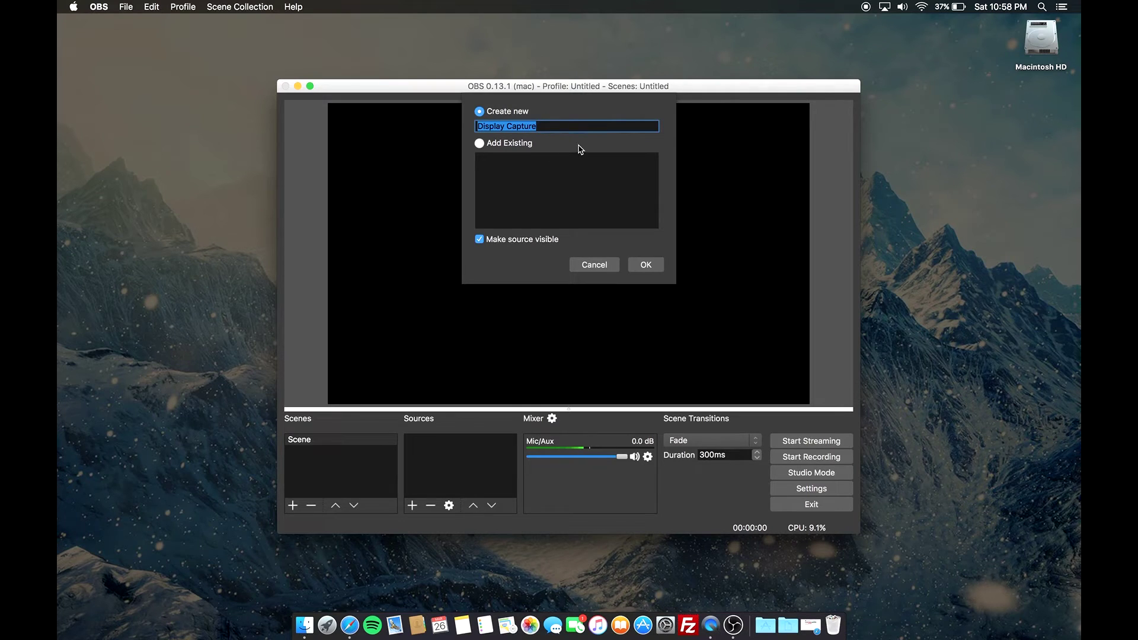
pyautogui.click(637, 269)
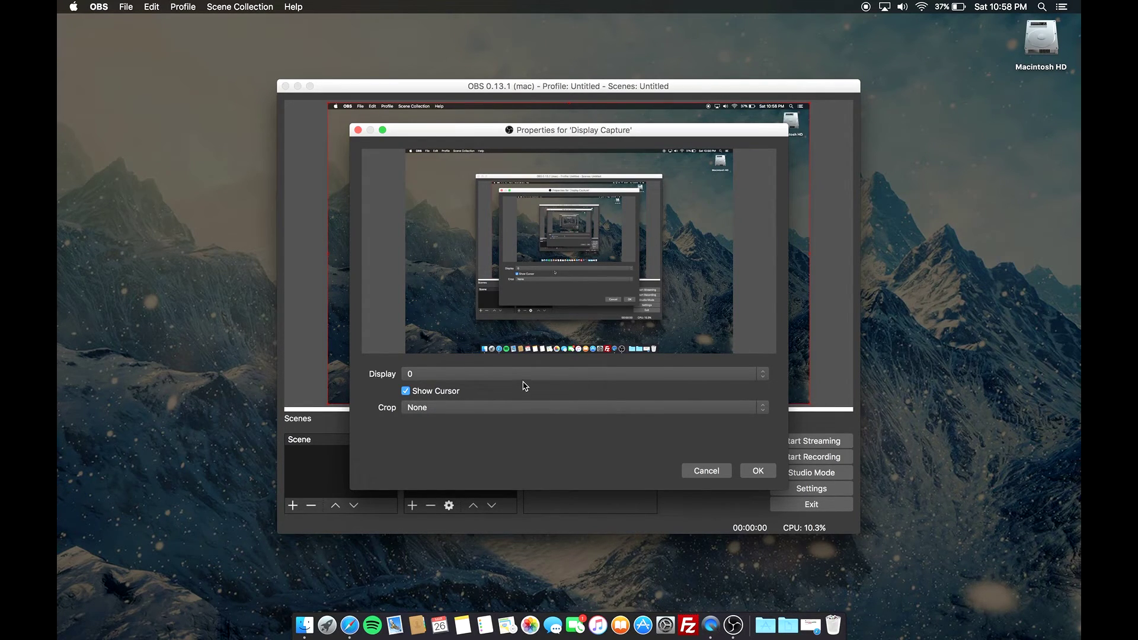
pyautogui.click(758, 470)
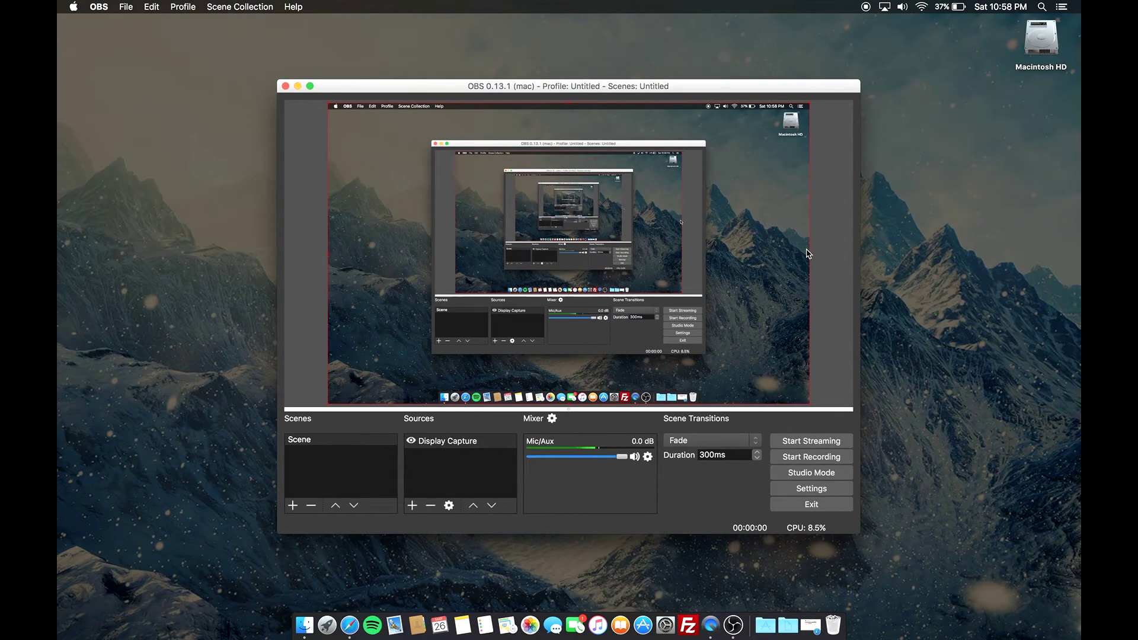
# Shrink the Display Capture slightly in the preview and toggle Mic/Aux mute off again
pyautogui.moveTo(809, 255); pyautogui.dragTo(829, 291)
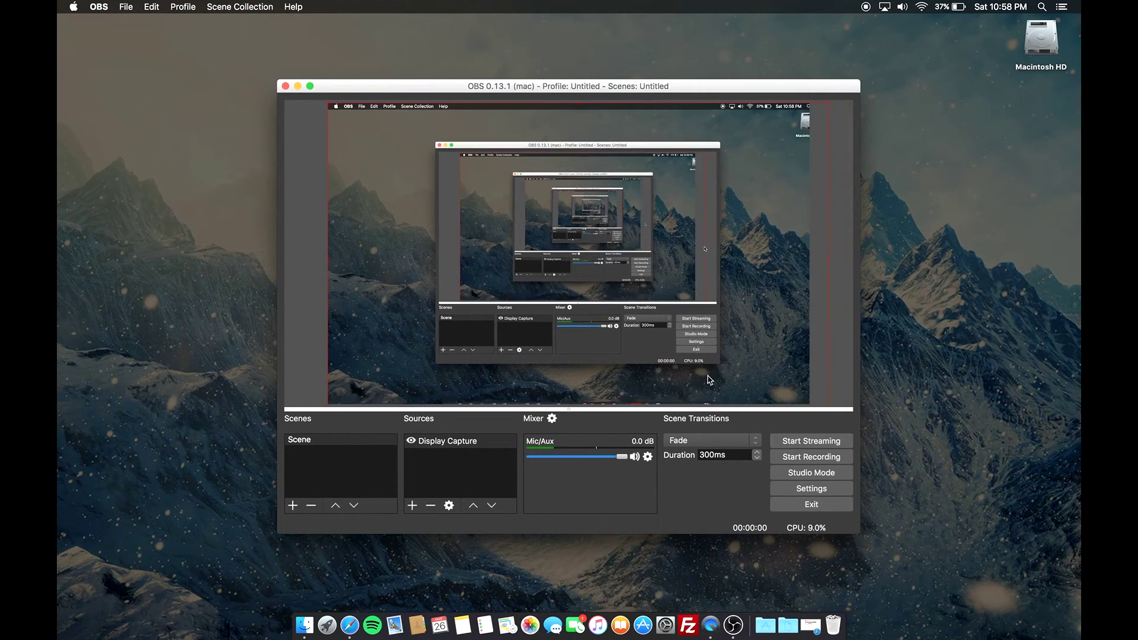
pyautogui.click(634, 457)
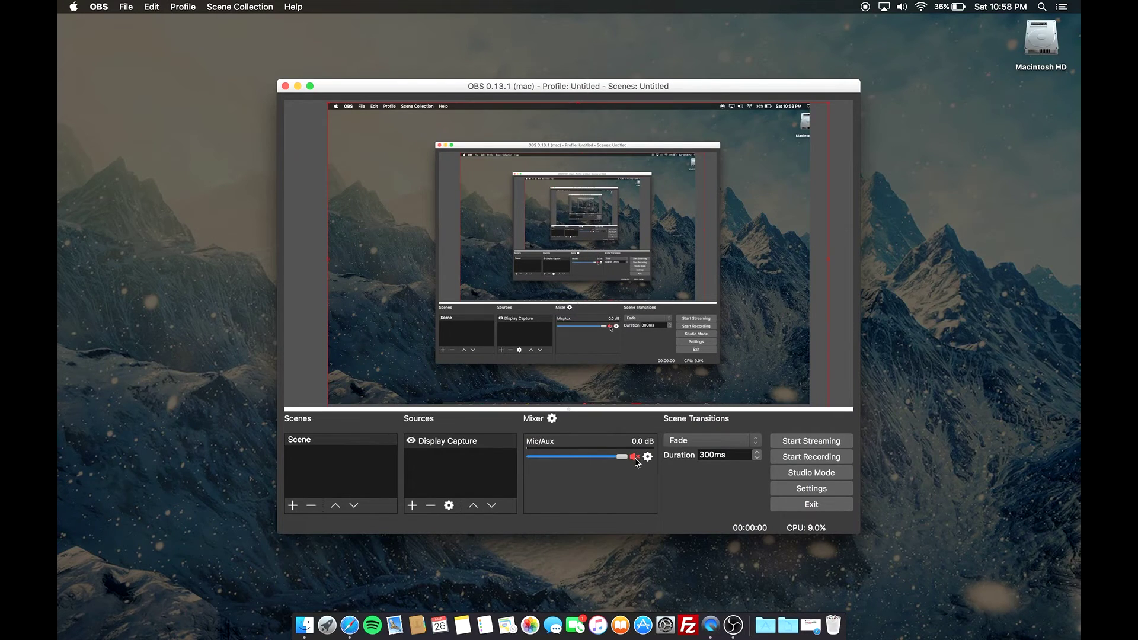
pyautogui.click(635, 457)
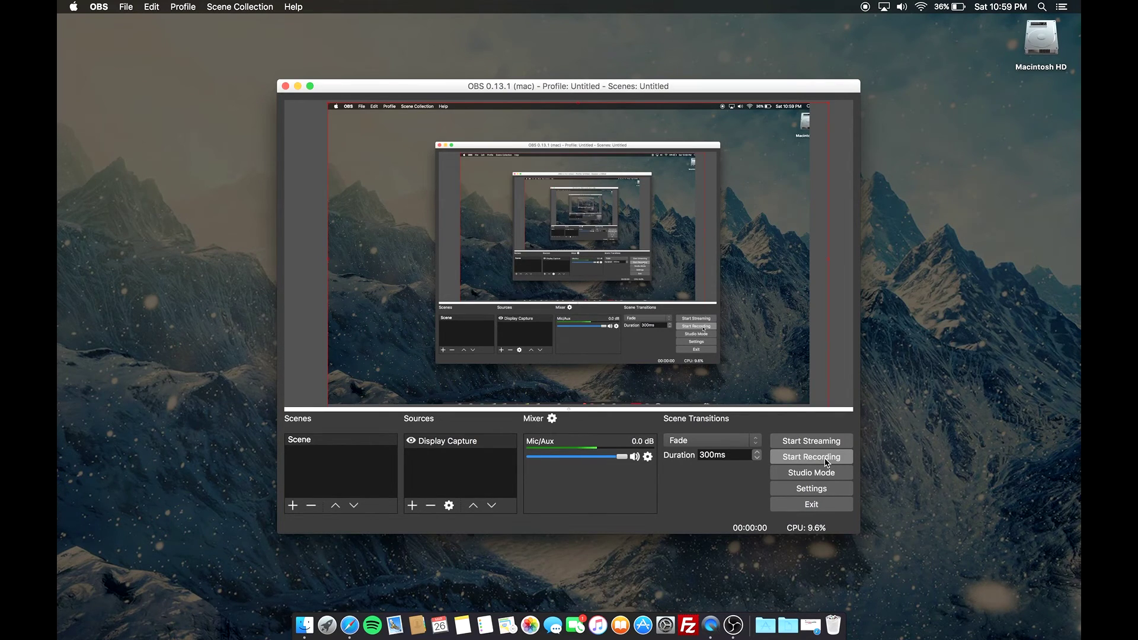
pyautogui.click(811, 489)
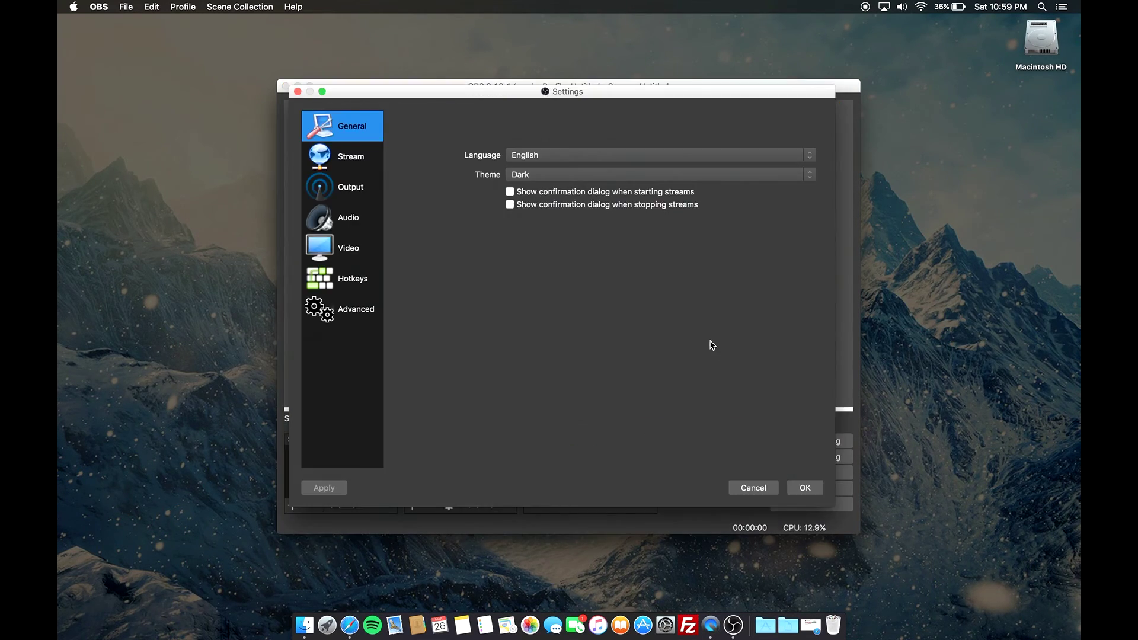
pyautogui.click(359, 188)
pyautogui.click(356, 224)
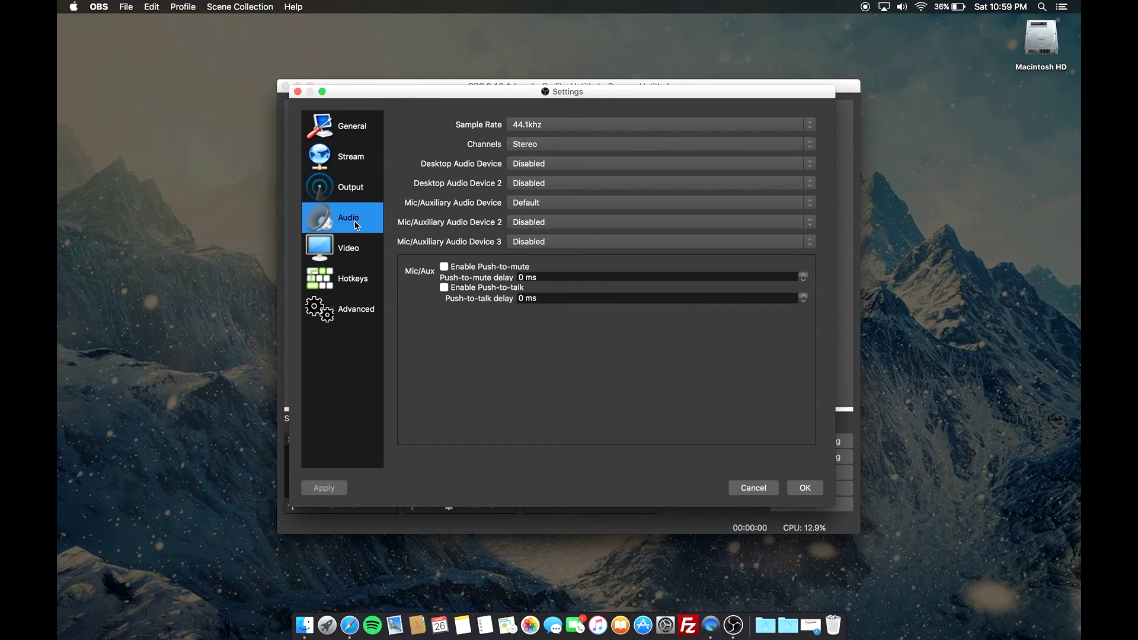
pyautogui.click(355, 262)
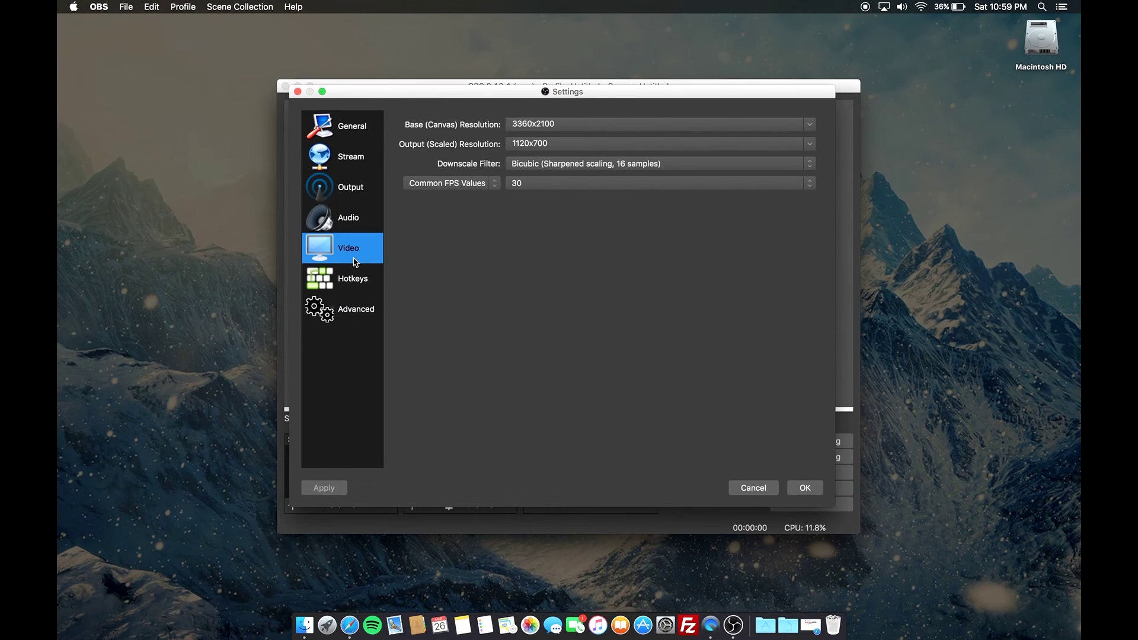
pyautogui.click(360, 164)
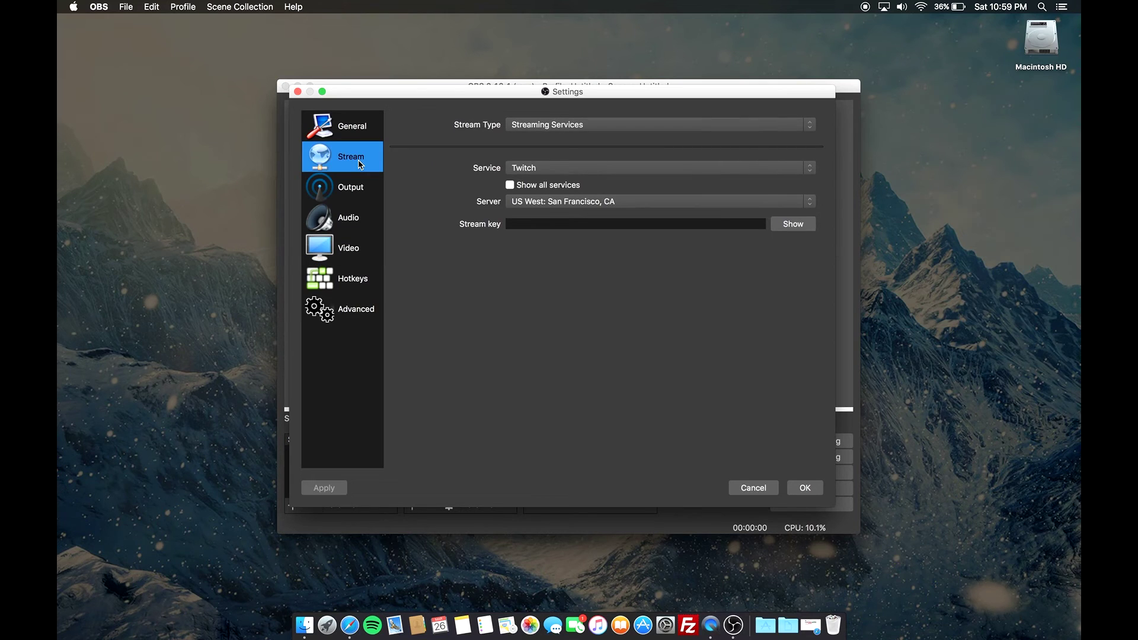
pyautogui.click(771, 491)
pyautogui.click(797, 462)
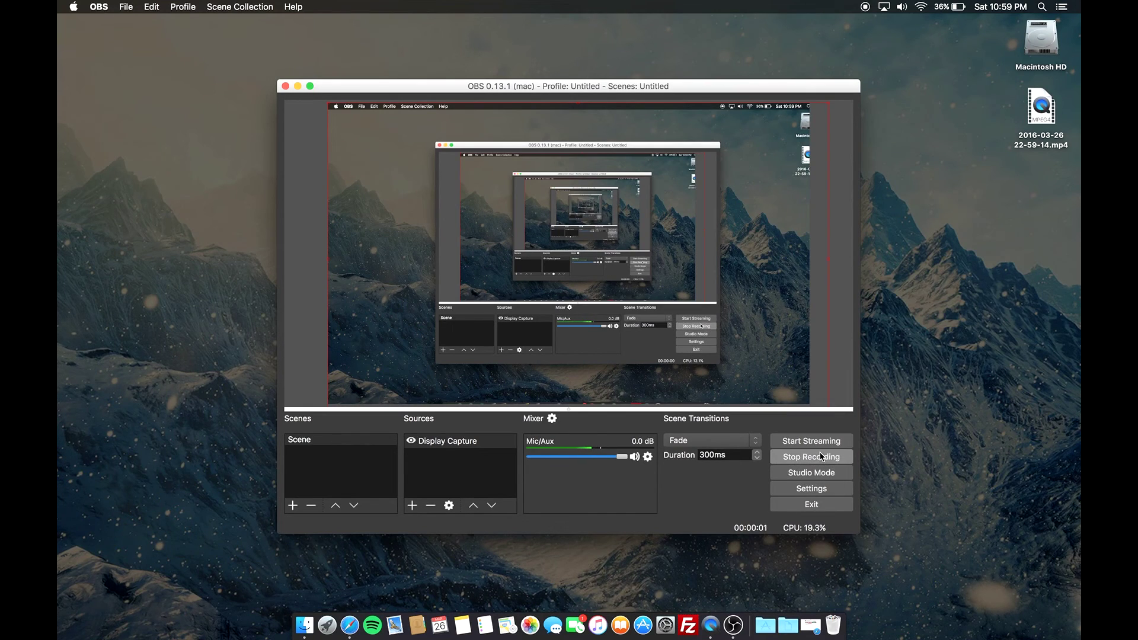
pyautogui.click(821, 456)
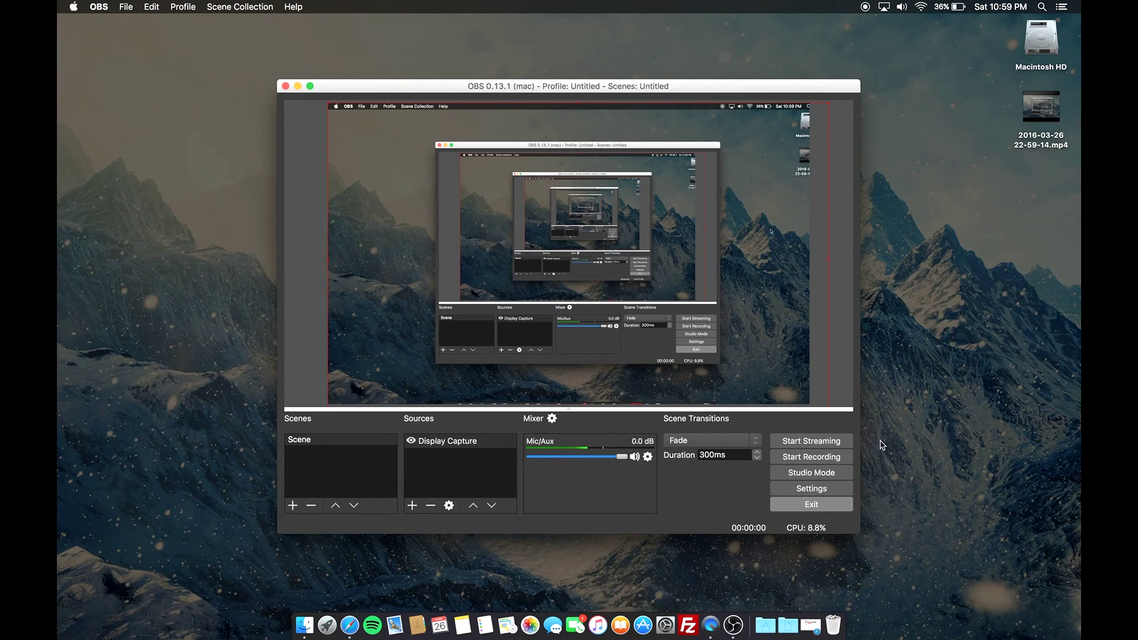
pyautogui.click(818, 505)
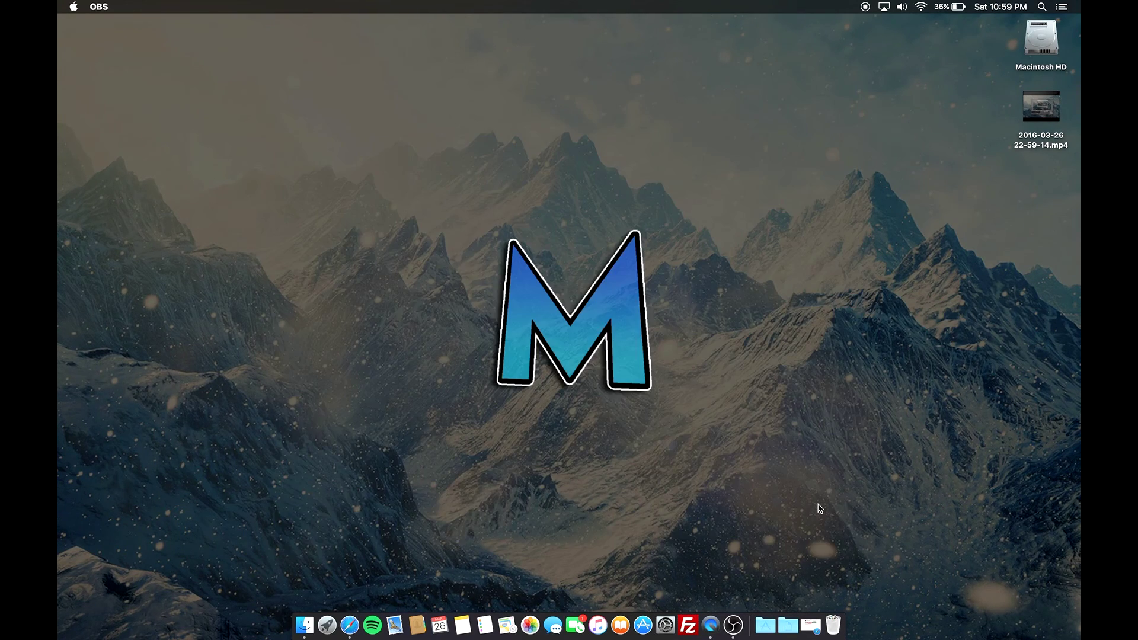
pyautogui.click(1055, 120)
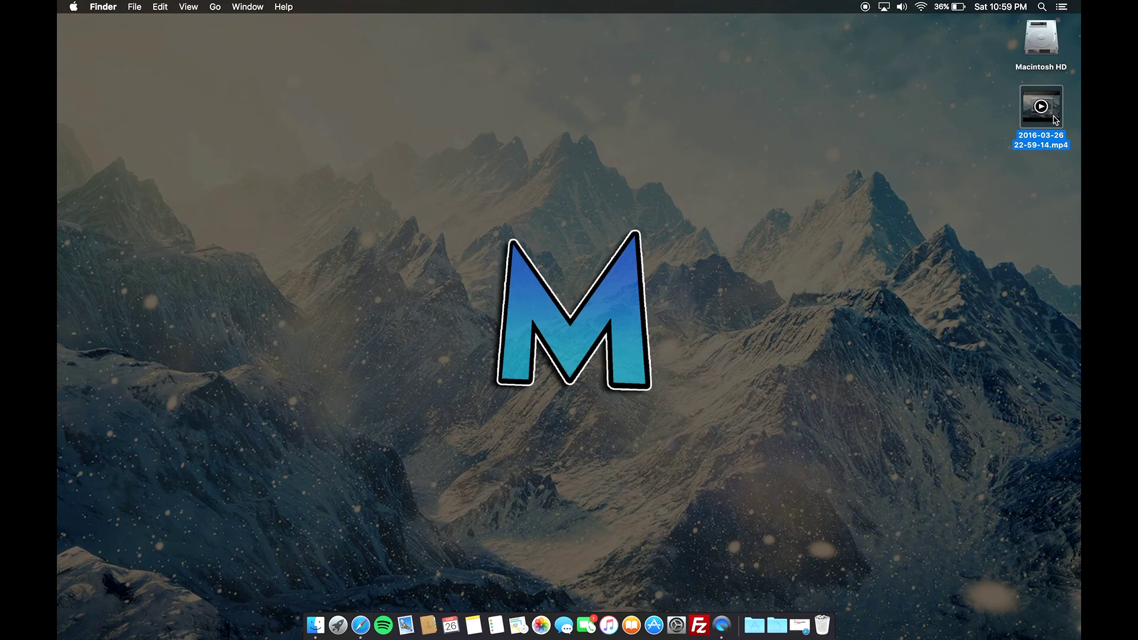
pyautogui.press('space')
pyautogui.press('space')
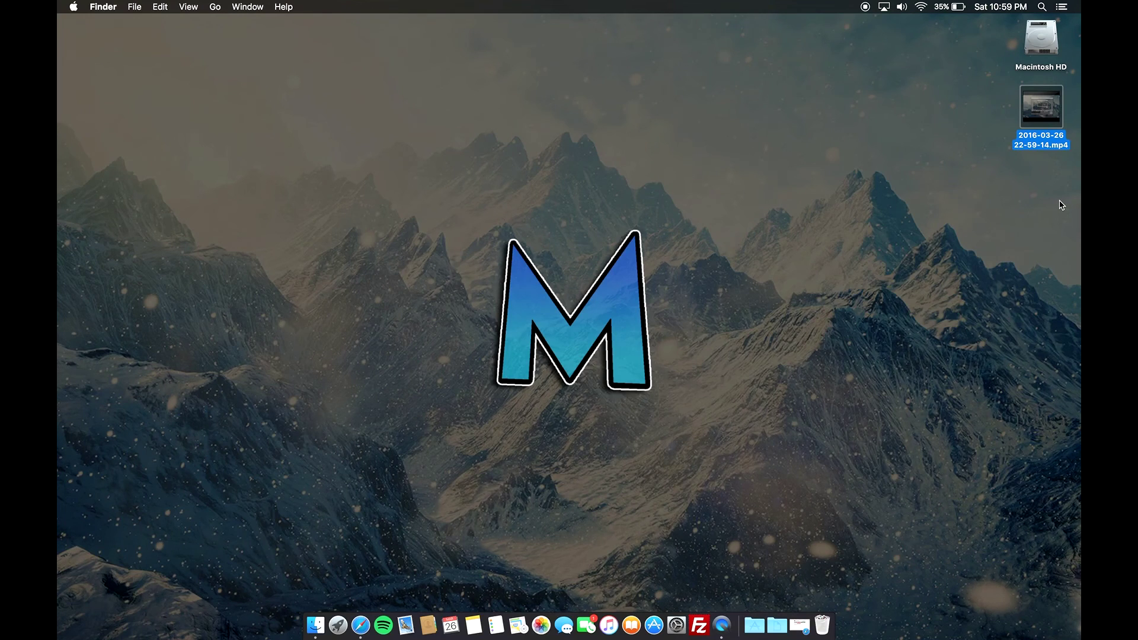